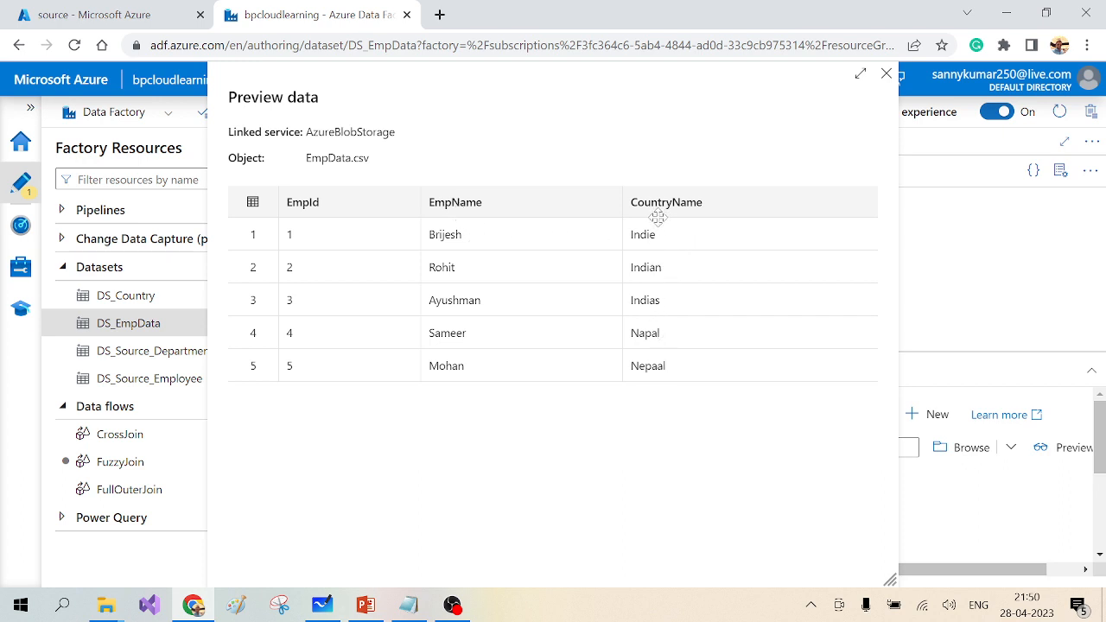
Close the employee data preview and preview the data of the DS_Country dataset
{"action": "left_click", "coordinate": [885, 74]}
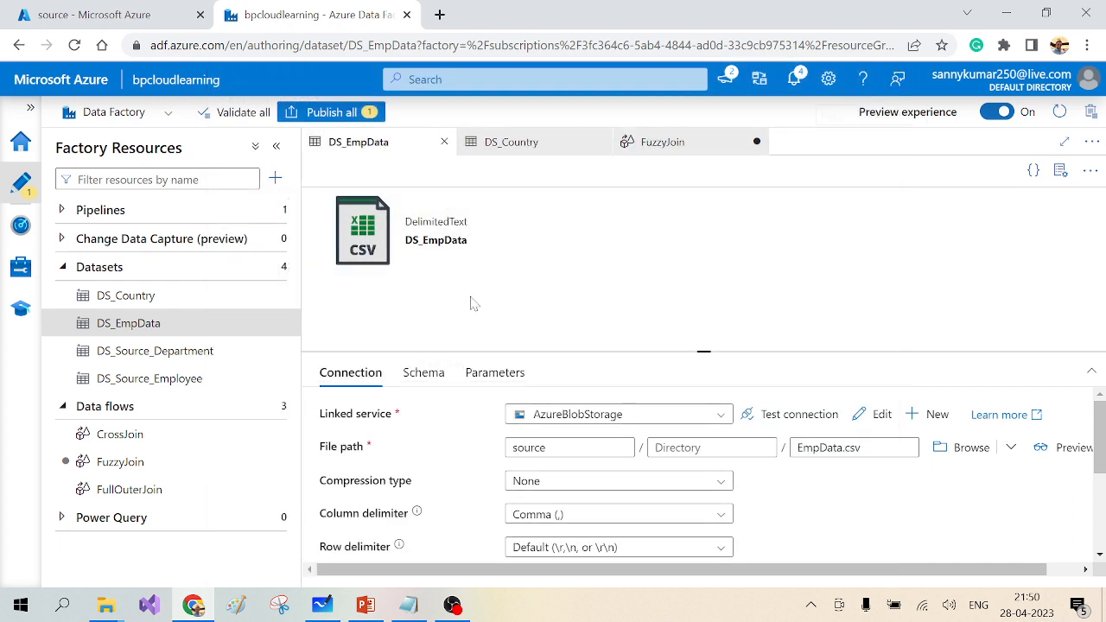
{"action": "left_click", "coordinate": [134, 296]}
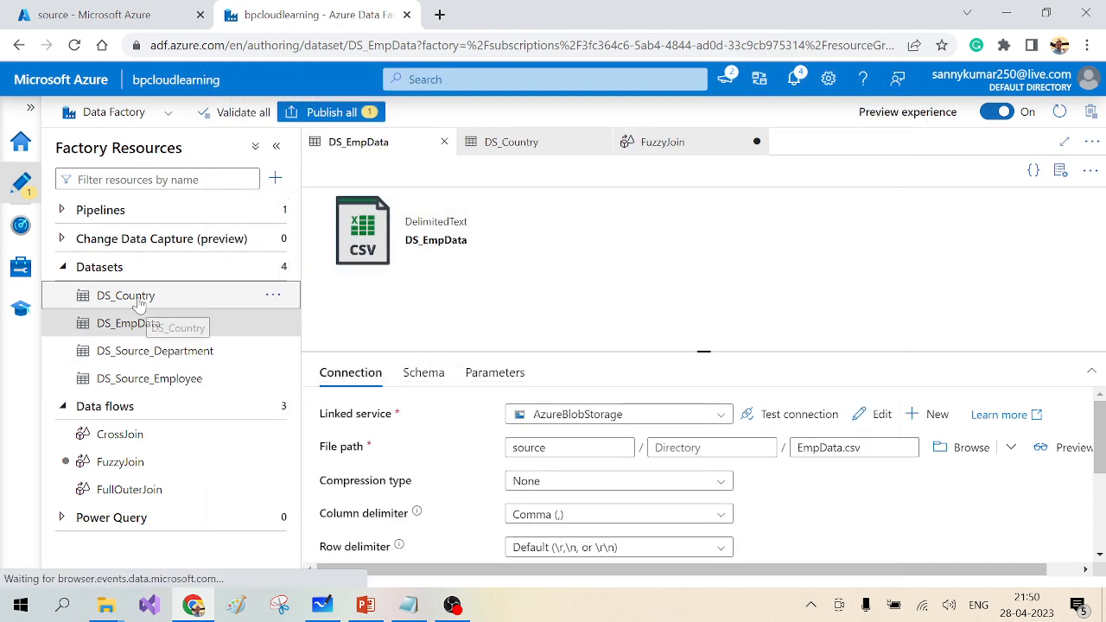
{"action": "left_click", "coordinate": [1072, 450]}
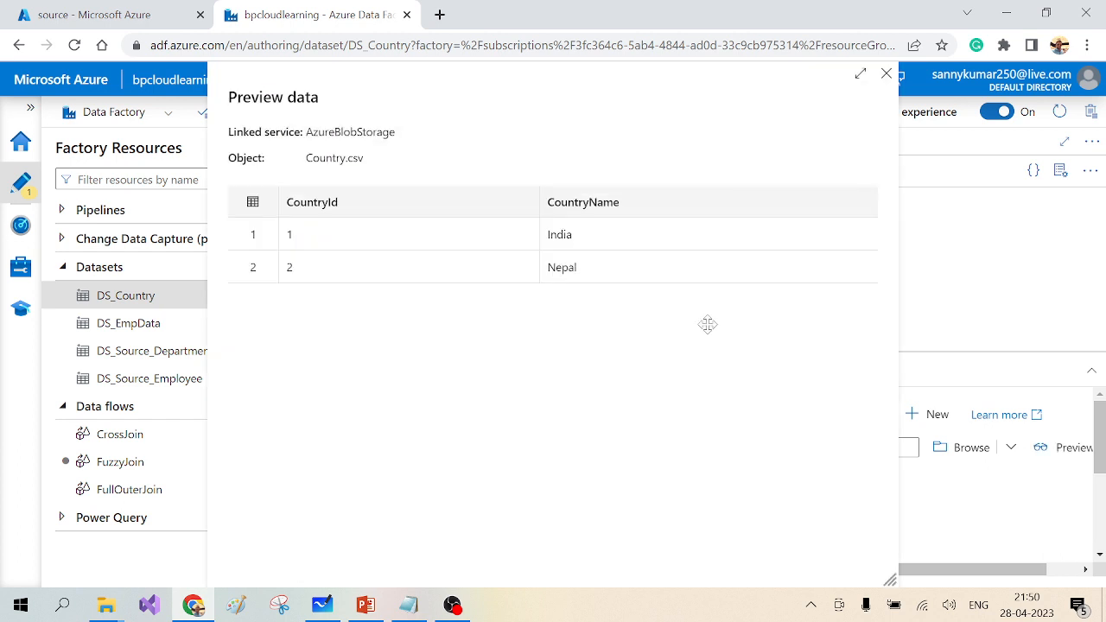
{"action": "left_click", "coordinate": [886, 75]}
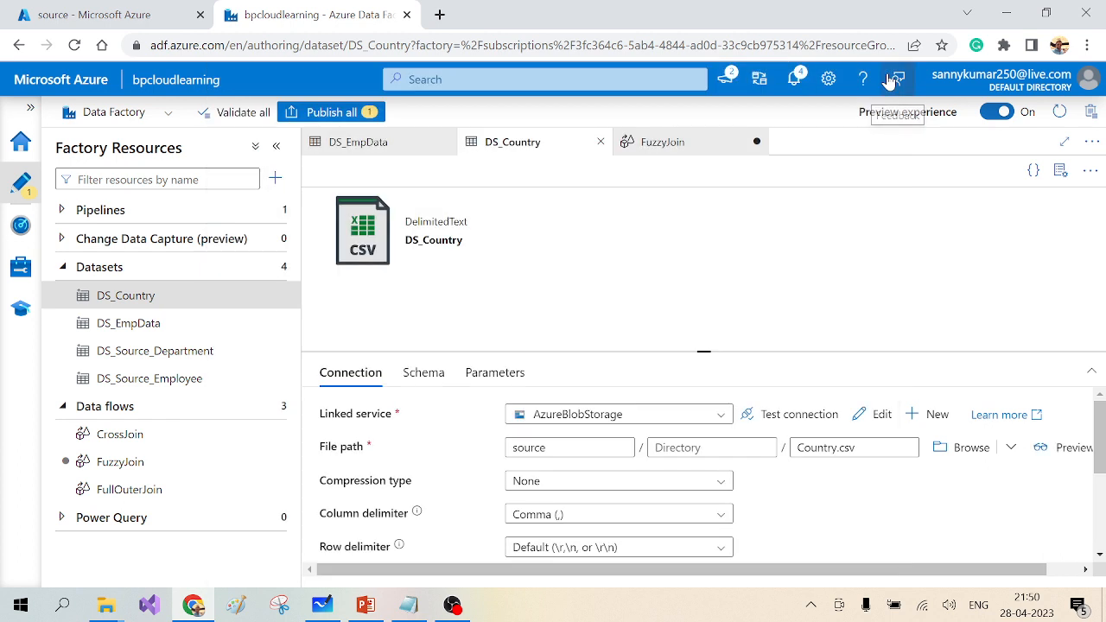
Turn on debugging for the FuzzyJoin data flow using AutoResolveIntegrationRuntime with a 1 hour time to live
{"action": "left_click", "coordinate": [666, 144]}
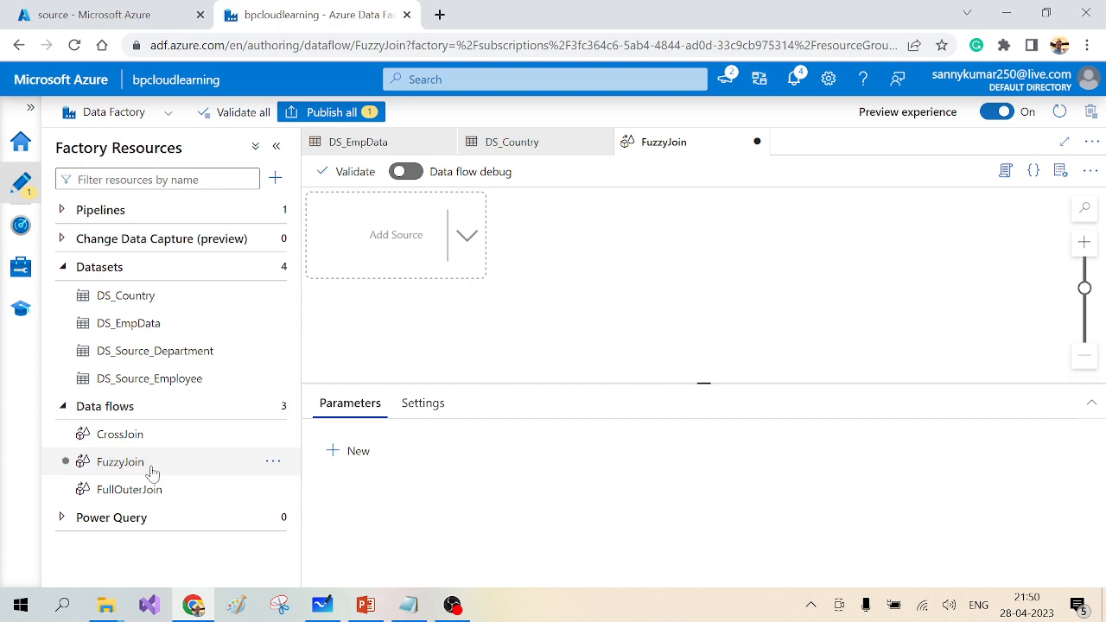
{"action": "left_click", "coordinate": [405, 172]}
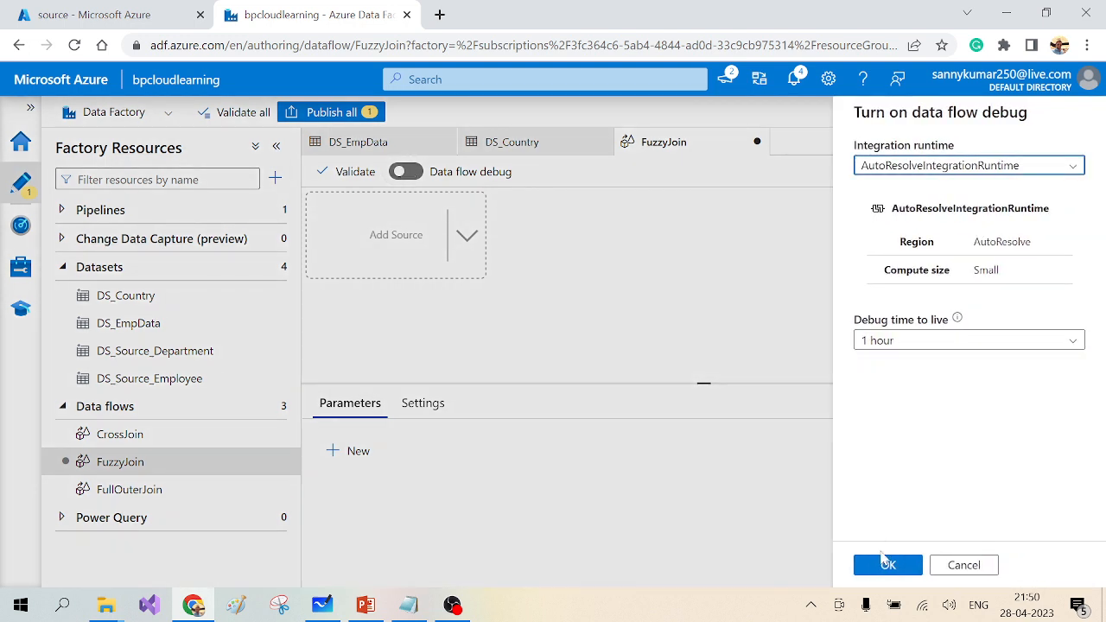
{"action": "left_click", "coordinate": [885, 563]}
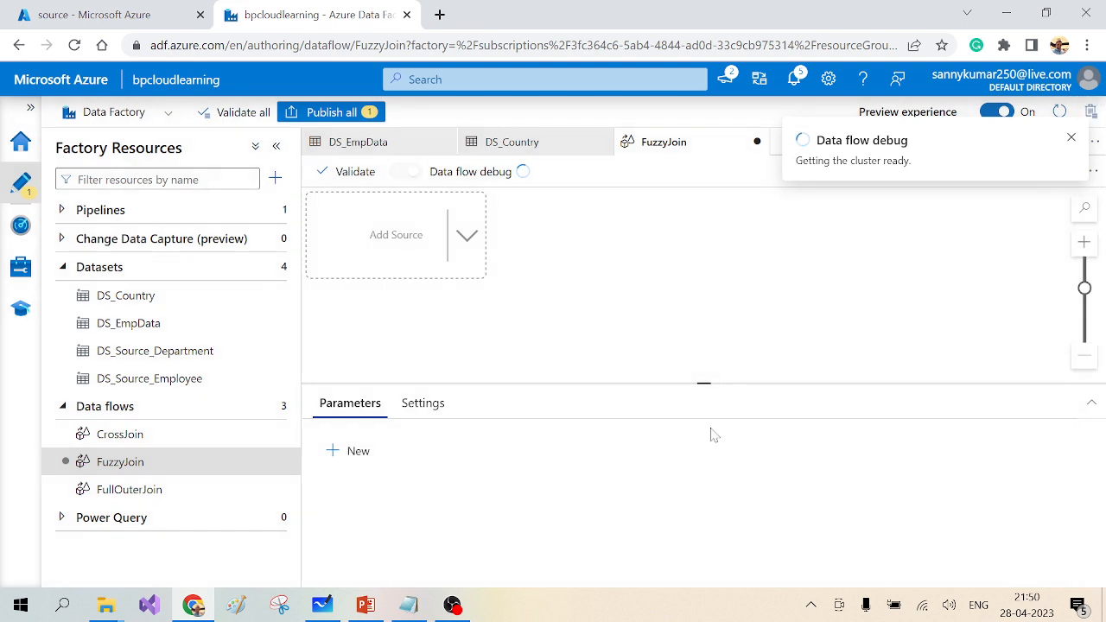
Add a source named SourceEmployee to the data flow and set its dataset to DS_EmpData
{"action": "left_click", "coordinate": [467, 238]}
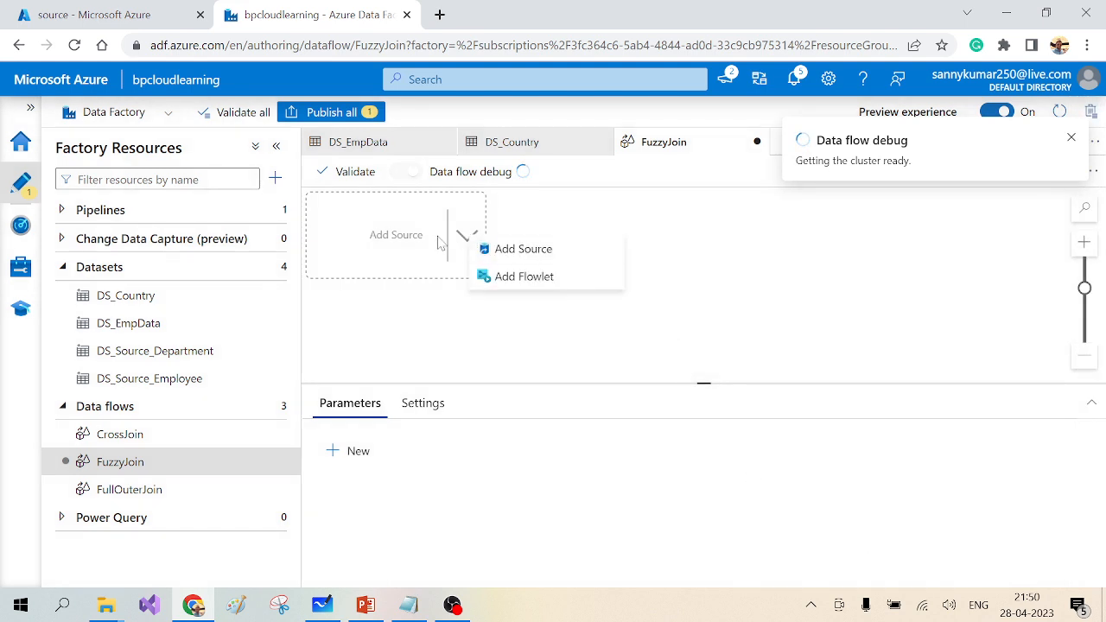
{"action": "left_click", "coordinate": [515, 253]}
{"action": "double_click", "coordinate": [514, 446]}
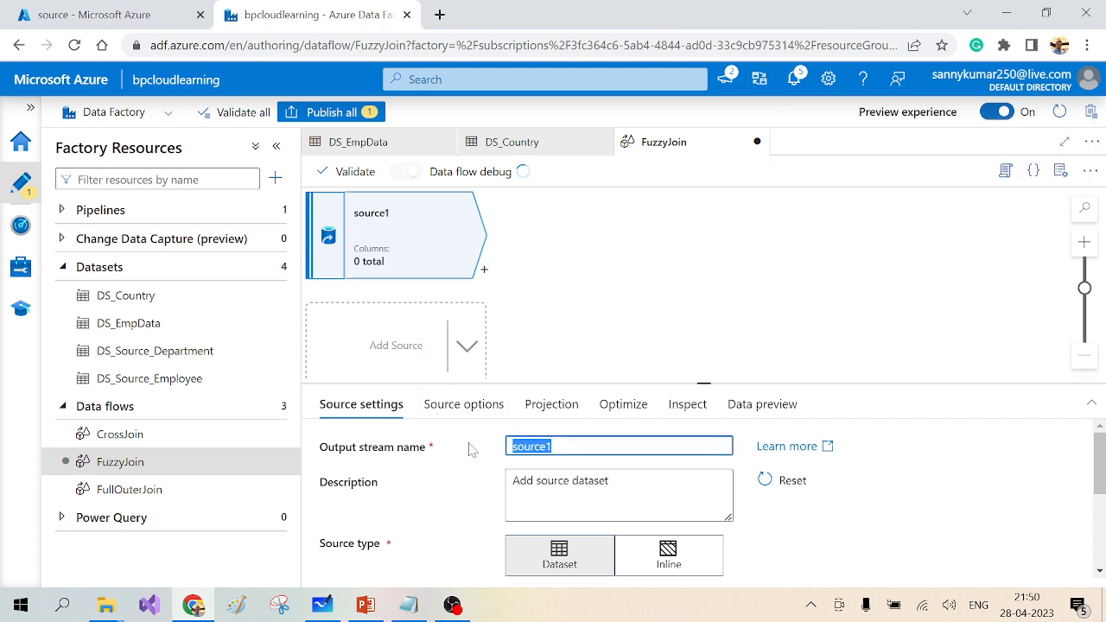
{"action": "type", "text": "S"}
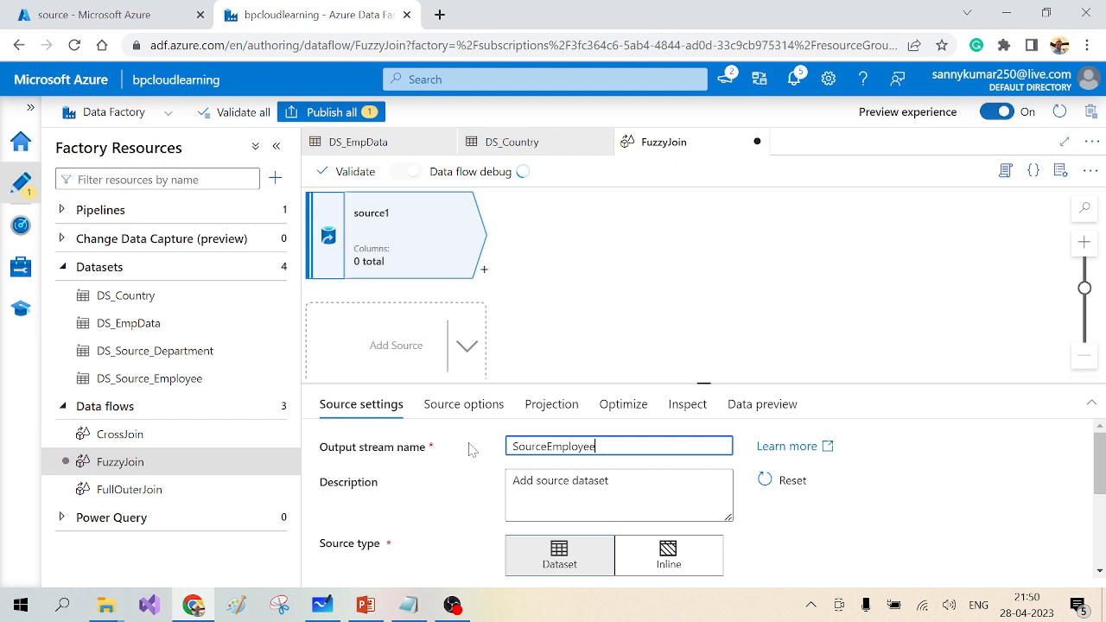
{"action": "scroll", "coordinate": [469, 461], "scroll_direction": "down", "scroll_amount": 3}
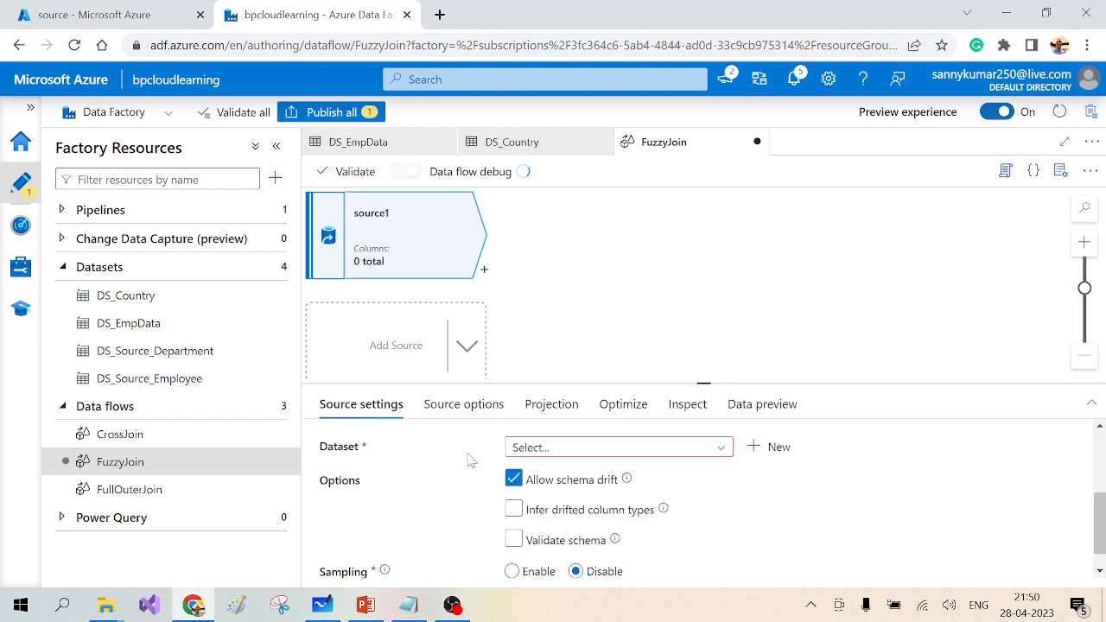
{"action": "left_click", "coordinate": [572, 447]}
{"action": "scroll", "coordinate": [563, 481], "scroll_direction": "down", "scroll_amount": 1}
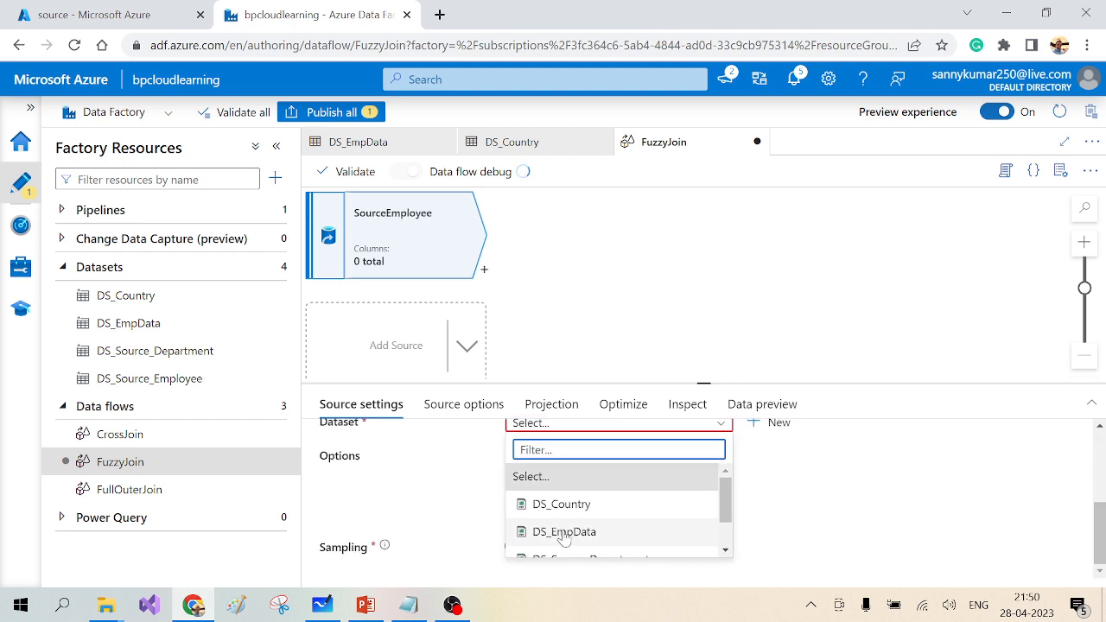
{"action": "scroll", "coordinate": [600, 531], "scroll_direction": "down", "scroll_amount": 2}
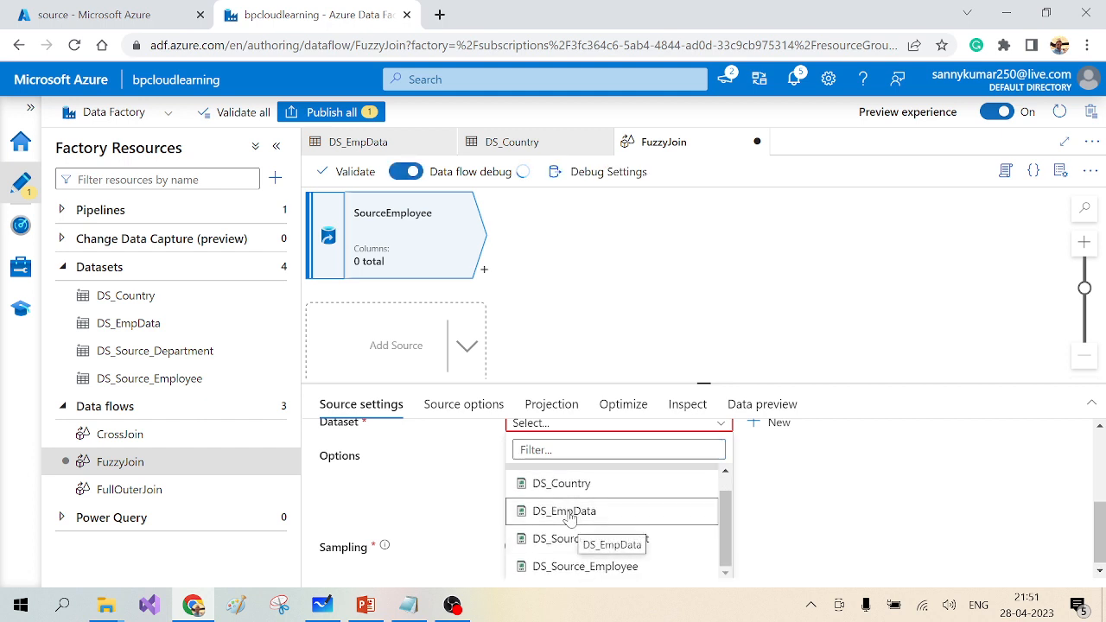
{"action": "left_click", "coordinate": [575, 514]}
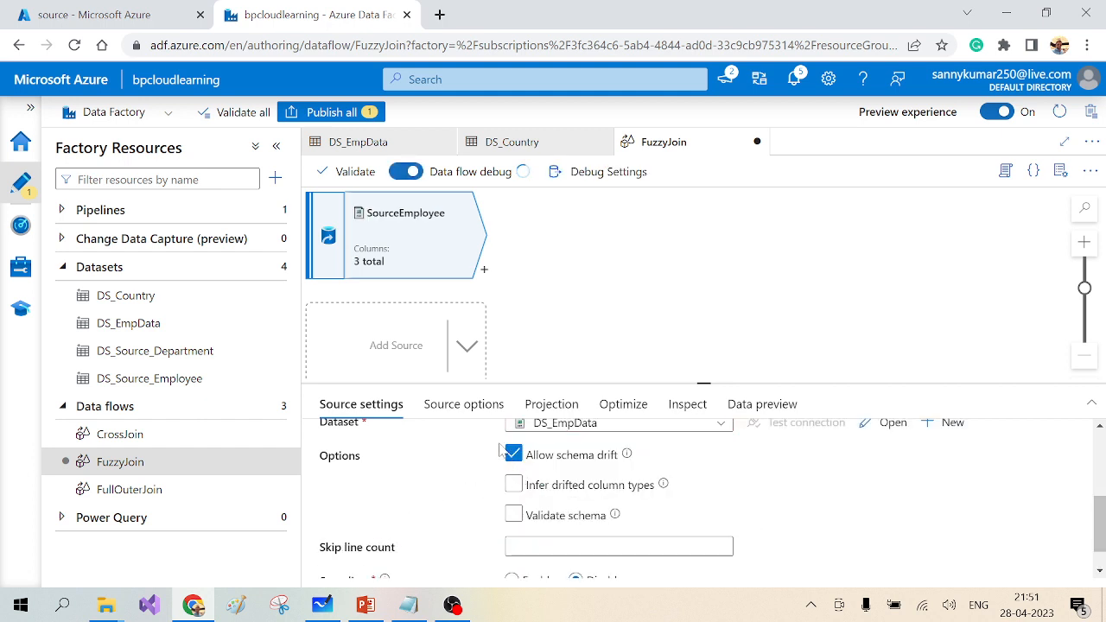
Add a second source named SourceCountry and set its dataset to DS_Country
{"action": "left_click", "coordinate": [467, 345]}
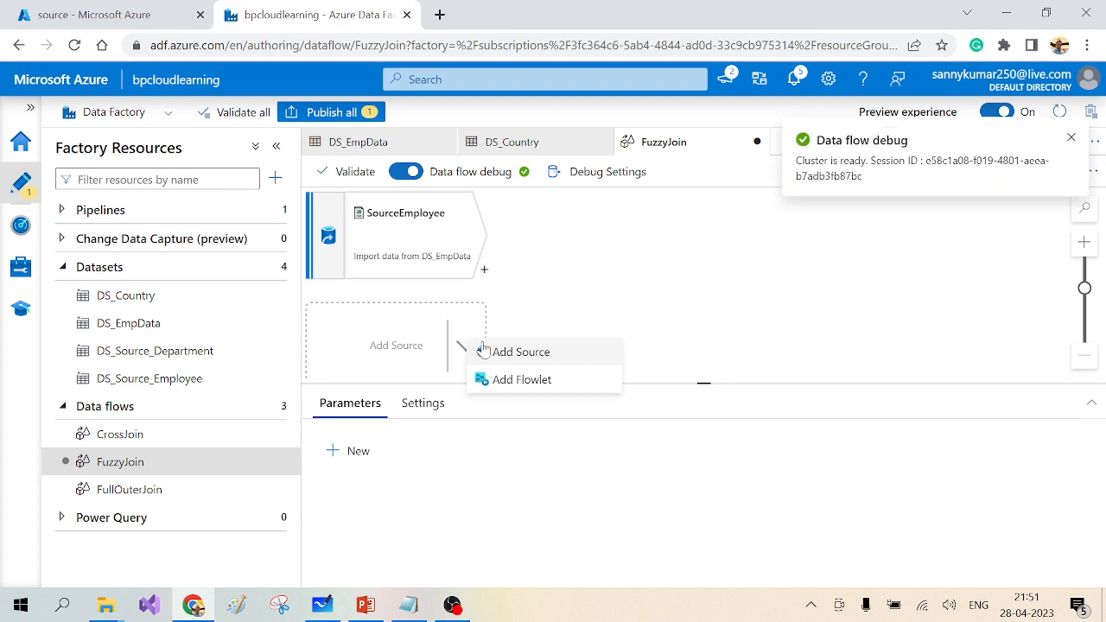
{"action": "left_click", "coordinate": [521, 352]}
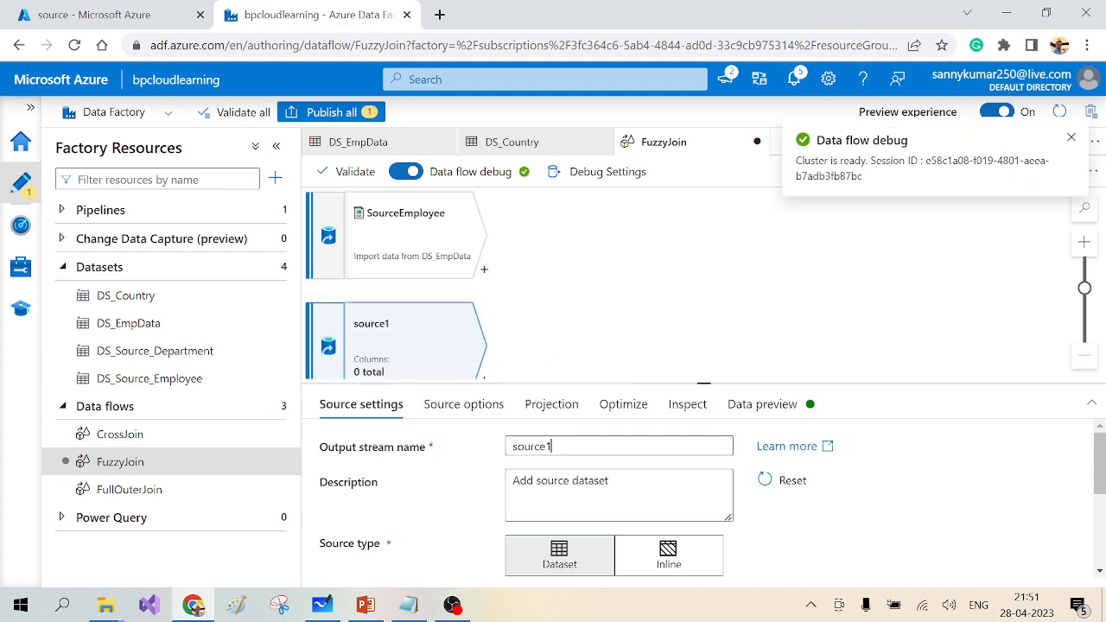
{"action": "left_click_drag", "start_coordinate": [552, 446], "coordinate": [474, 449]}
{"action": "type", "text": "So"}
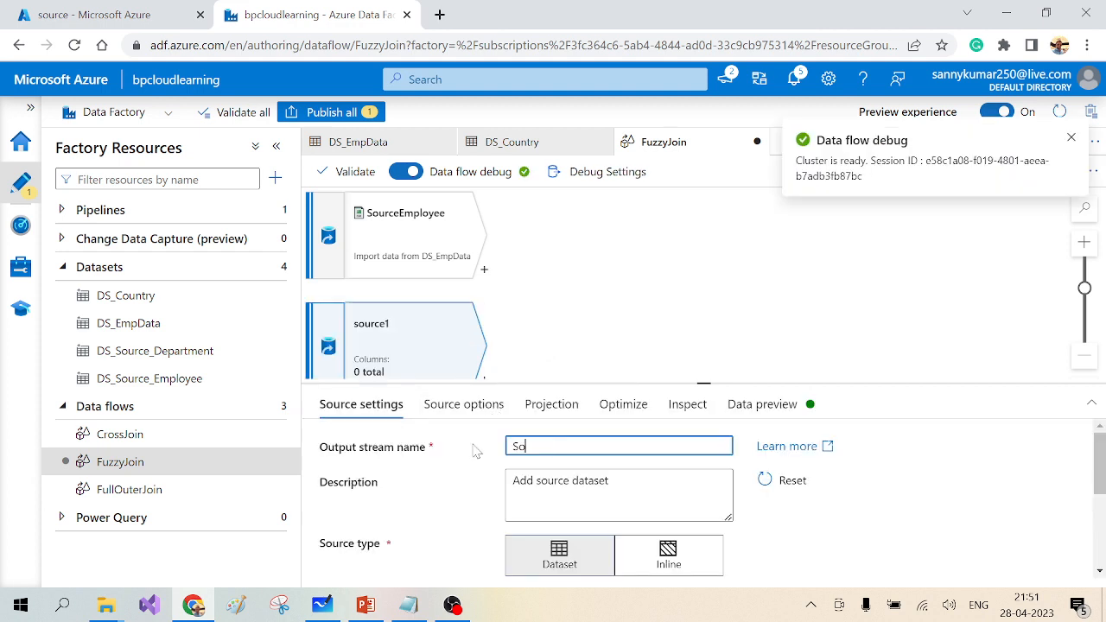
{"action": "type", "text": "urceCountry"}
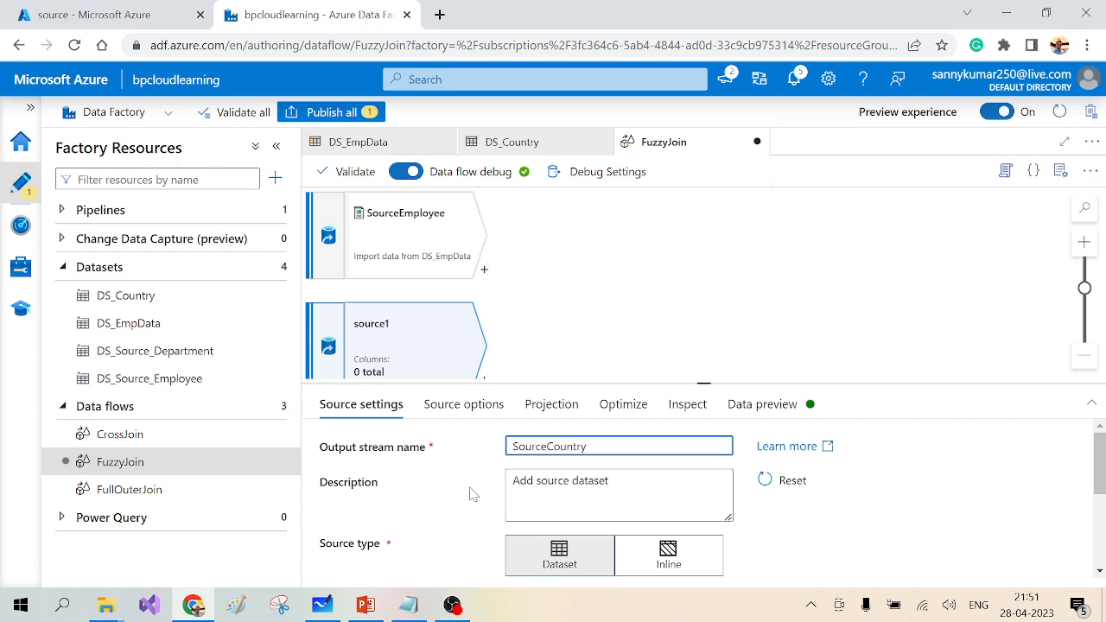
{"action": "scroll", "coordinate": [470, 494], "scroll_direction": "down", "scroll_amount": 3}
{"action": "left_click", "coordinate": [565, 476]}
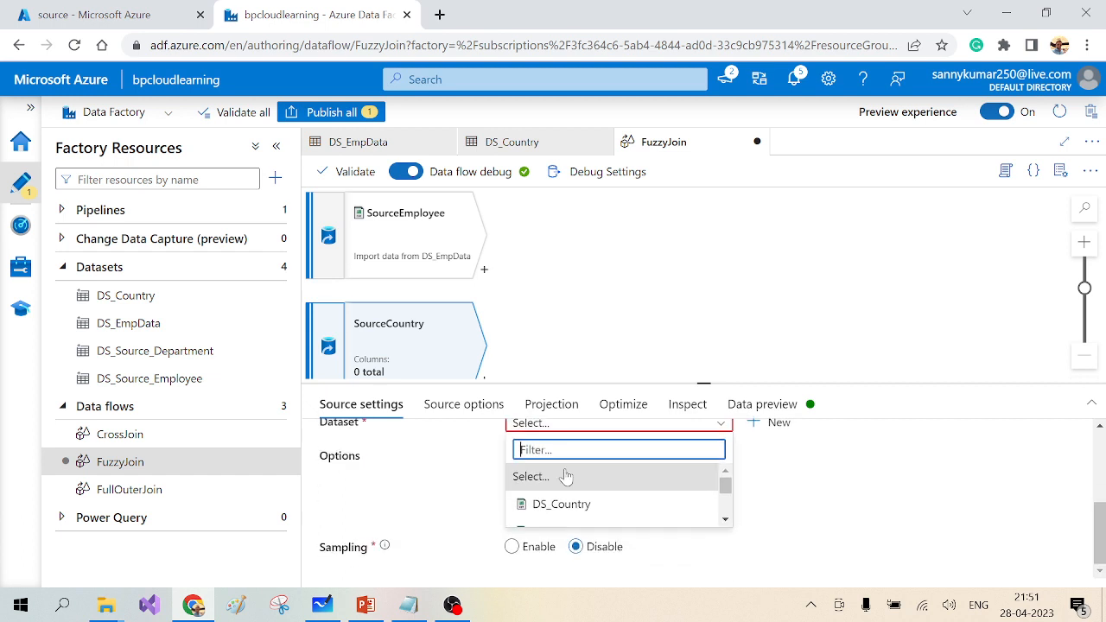
{"action": "left_click", "coordinate": [562, 508]}
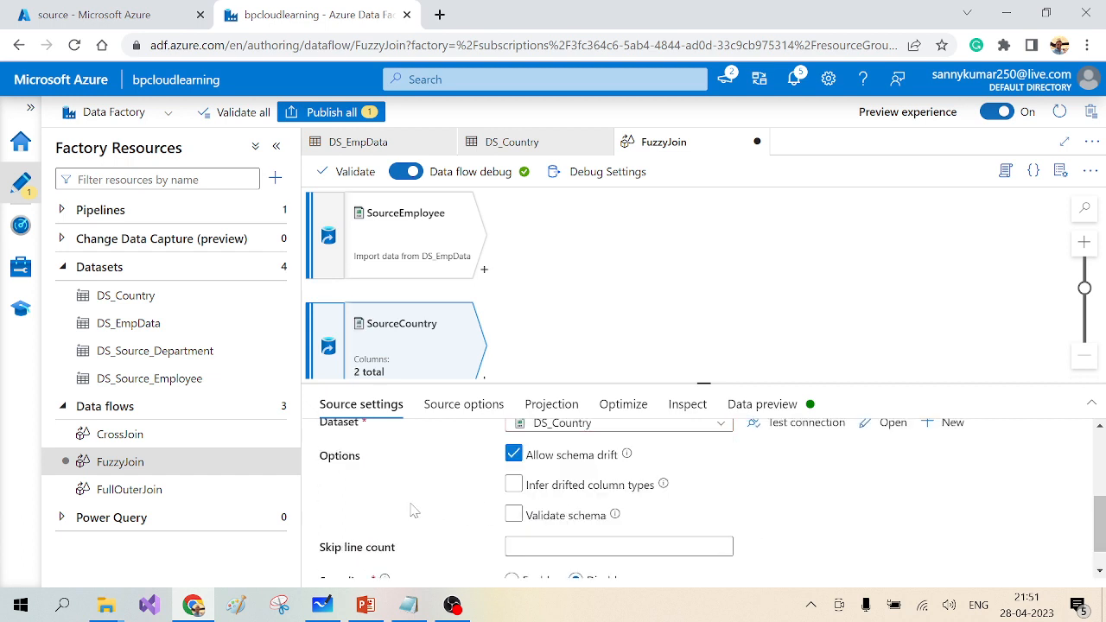
Check the SourceCountry data preview, and refresh the data preview of the SourceEmployee source
{"action": "scroll", "coordinate": [414, 511], "scroll_direction": "up", "scroll_amount": 2}
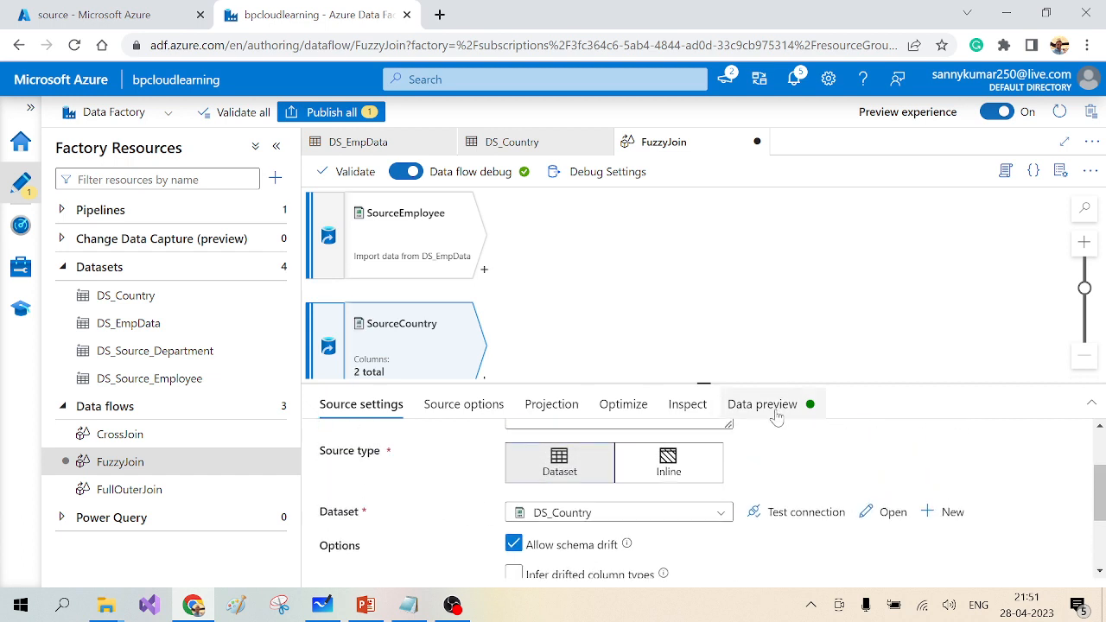
{"action": "left_click", "coordinate": [777, 416]}
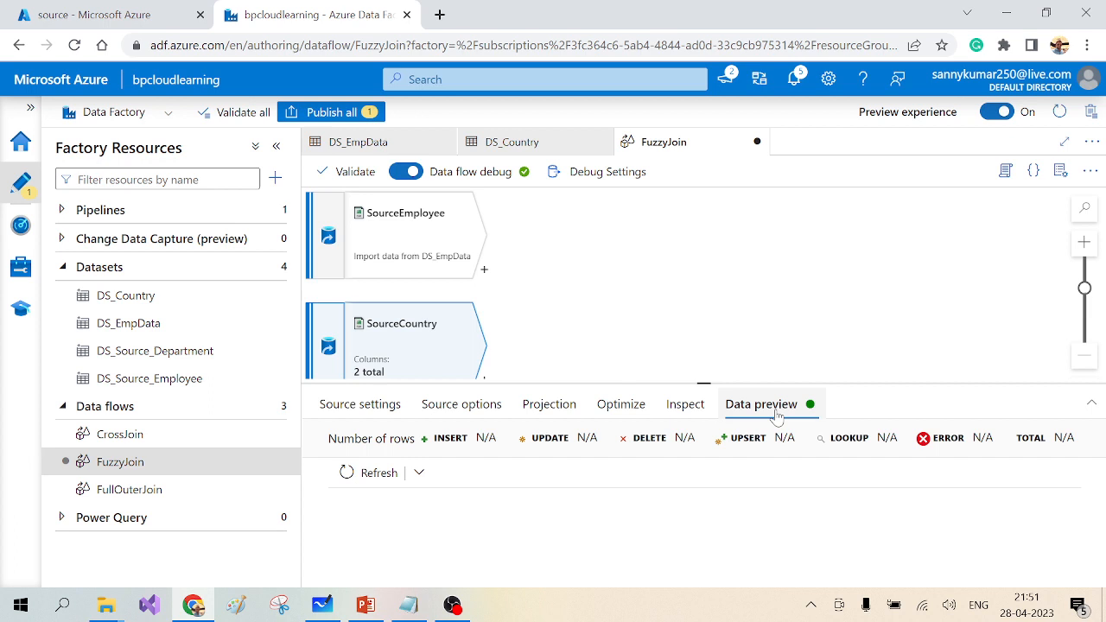
{"action": "left_click", "coordinate": [463, 225]}
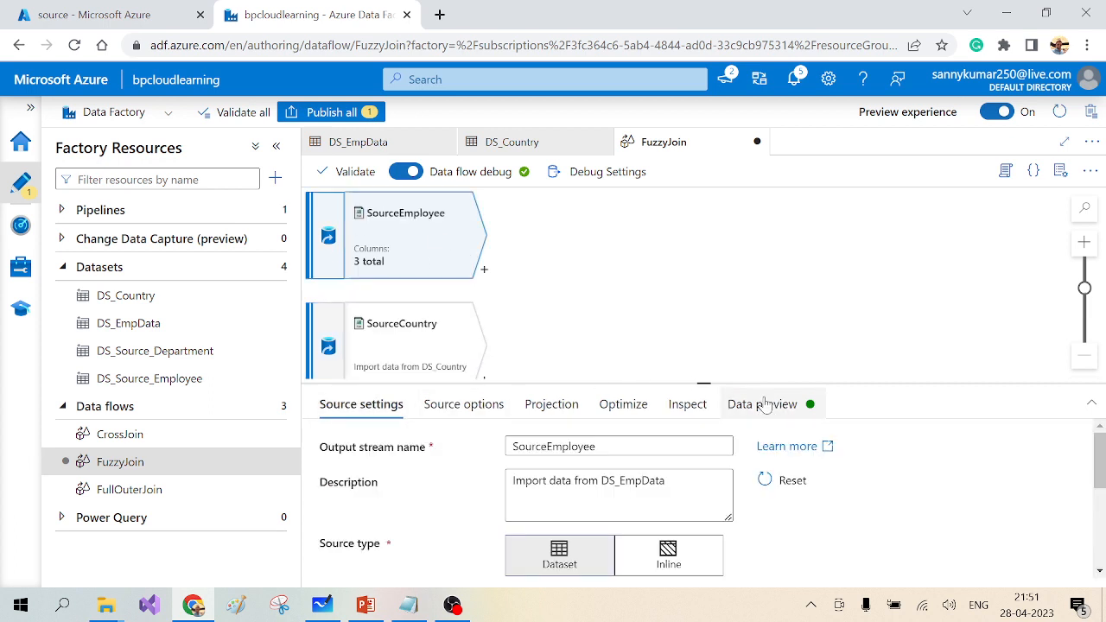
{"action": "left_click", "coordinate": [764, 405]}
{"action": "left_click", "coordinate": [372, 473]}
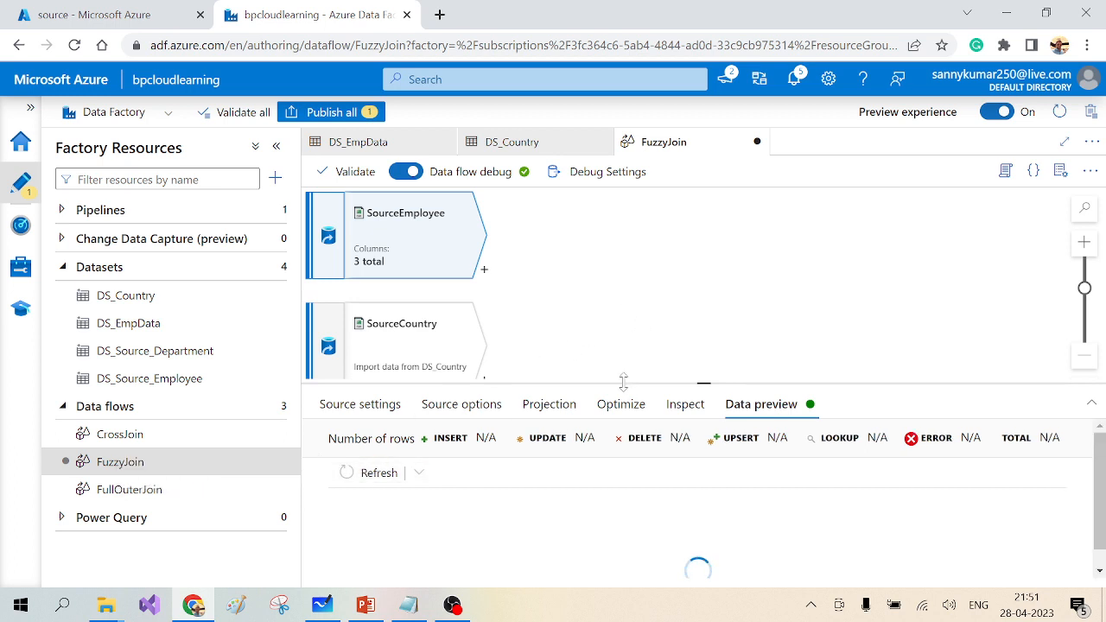
{"action": "left_click_drag", "start_coordinate": [623, 381], "coordinate": [624, 372]}
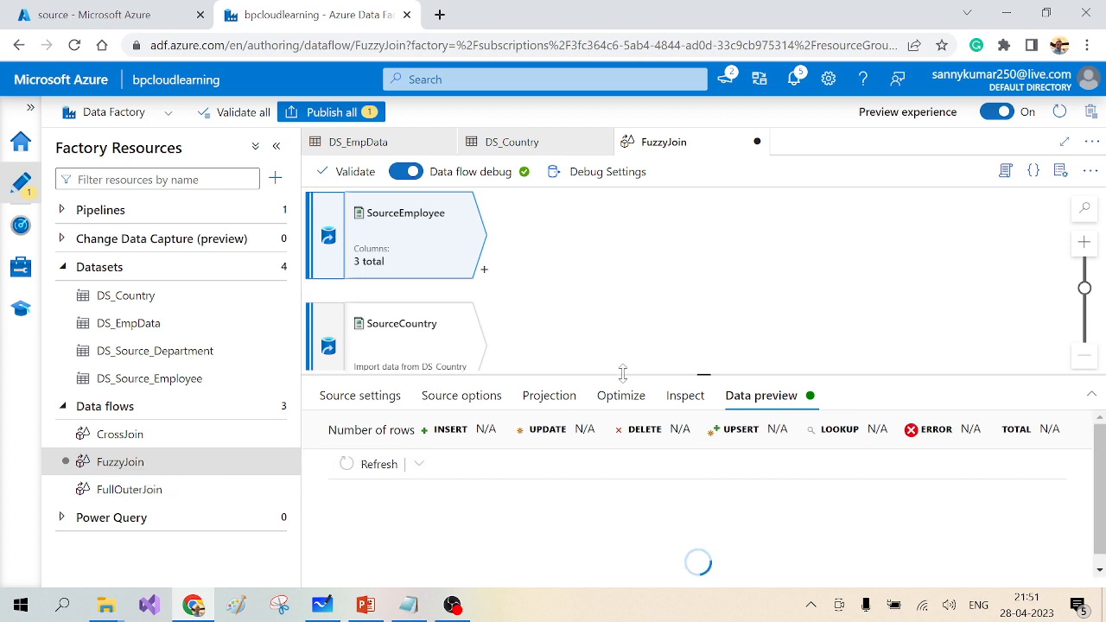
Add a Join transformation after SourceEmployee and name its output stream FuzzyJoin
{"action": "left_click", "coordinate": [485, 273]}
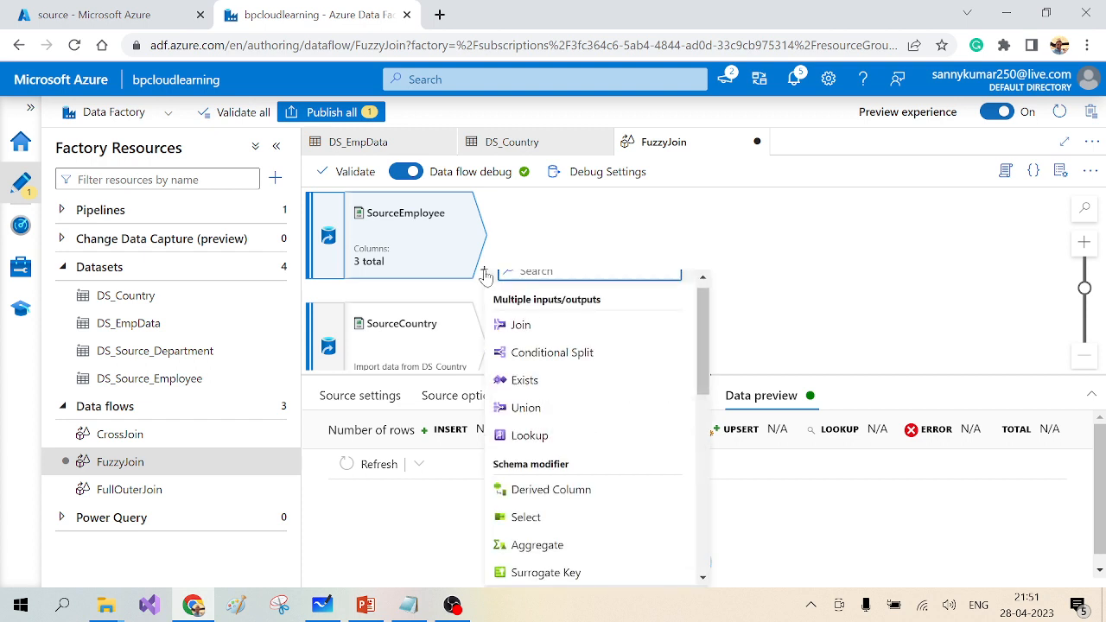
{"action": "left_click", "coordinate": [519, 327]}
{"action": "scroll", "coordinate": [713, 323], "scroll_direction": "down", "scroll_amount": 1}
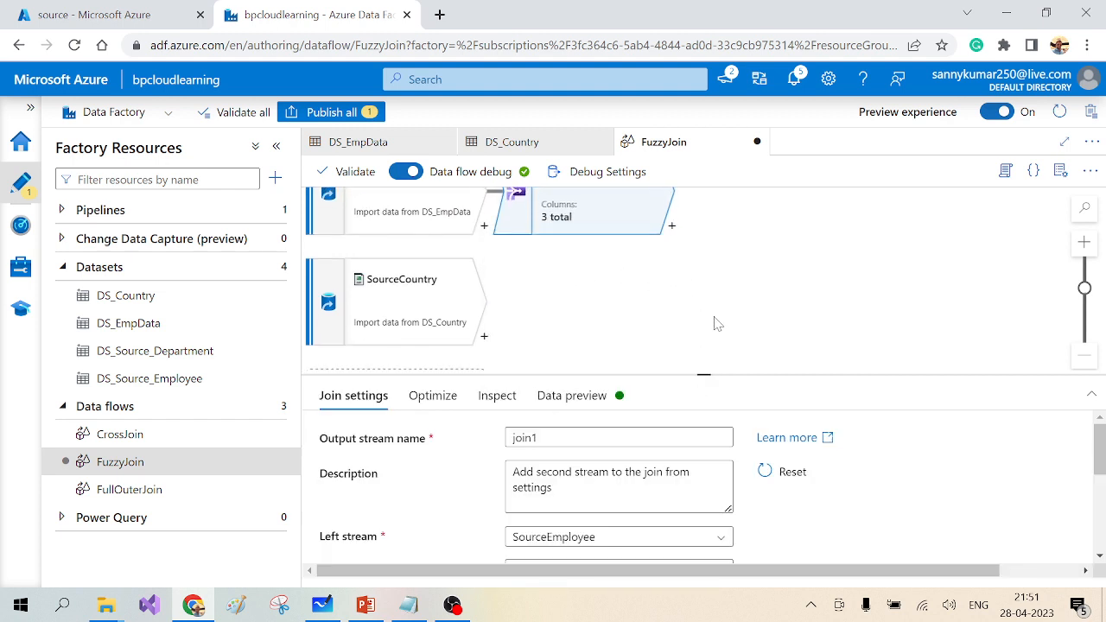
{"action": "scroll", "coordinate": [714, 323], "scroll_direction": "up", "scroll_amount": 3}
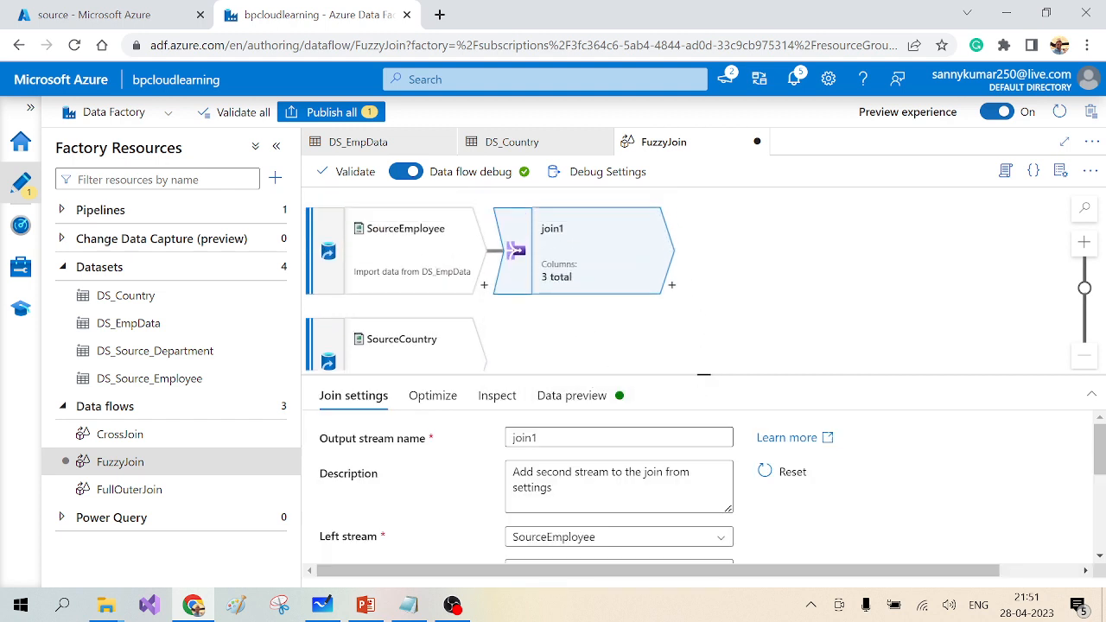
{"action": "double_click", "coordinate": [524, 437]}
{"action": "type", "text": "FuzzyJ"}
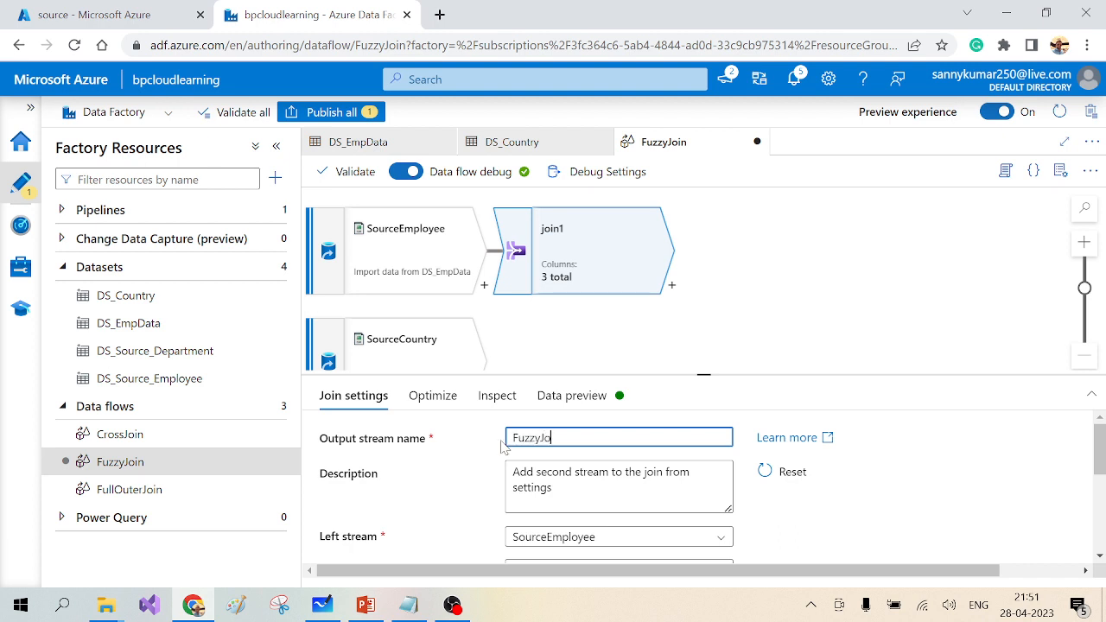
Set SourceCountry as the right stream of the FuzzyJoin transformation
{"action": "scroll", "coordinate": [488, 458], "scroll_direction": "down", "scroll_amount": 3}
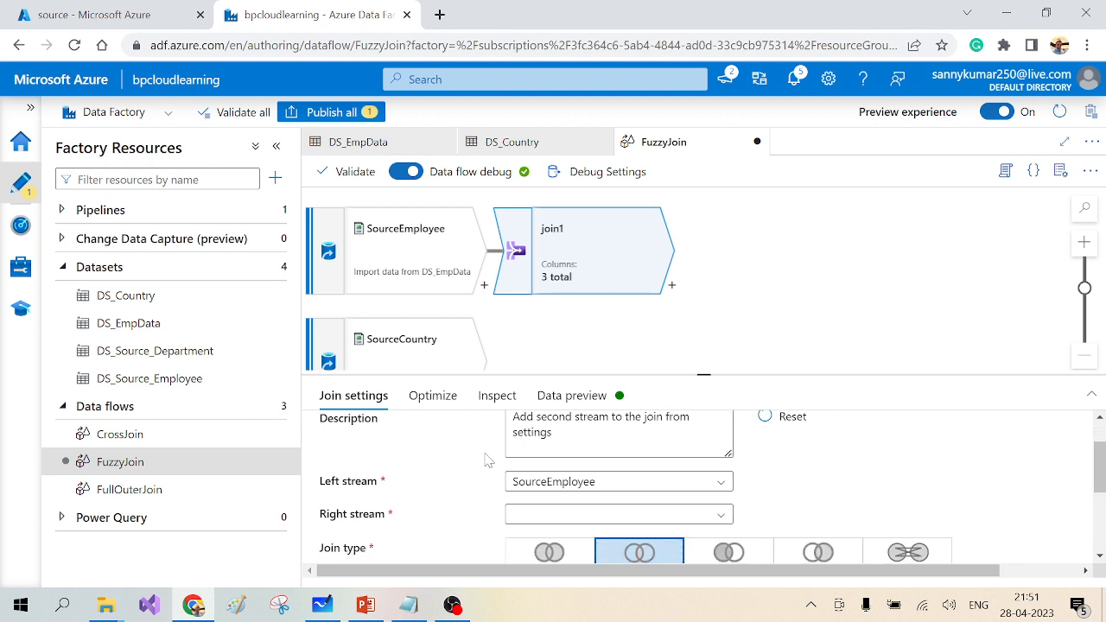
{"action": "scroll", "coordinate": [486, 462], "scroll_direction": "up", "scroll_amount": 1}
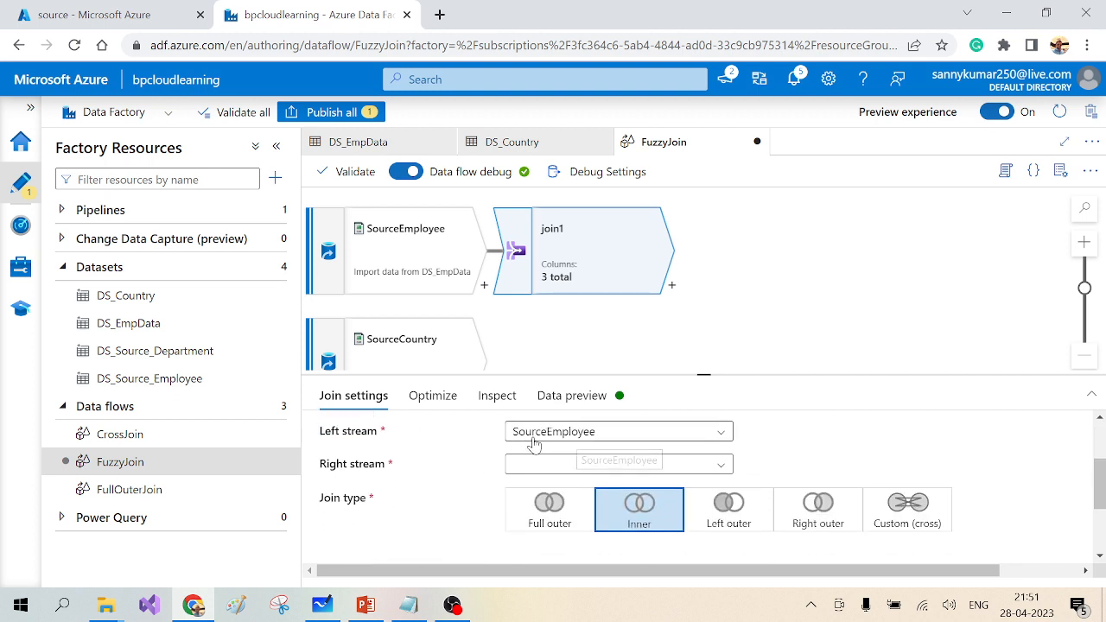
{"action": "left_click", "coordinate": [537, 469]}
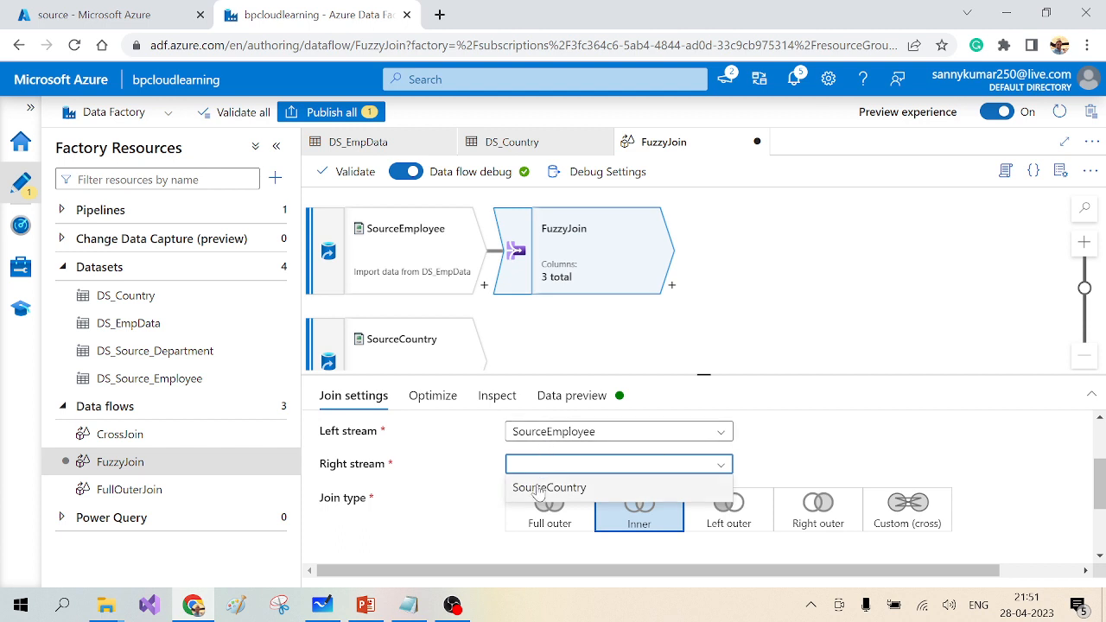
{"action": "left_click", "coordinate": [542, 489]}
{"action": "scroll", "coordinate": [411, 488], "scroll_direction": "down", "scroll_amount": 3}
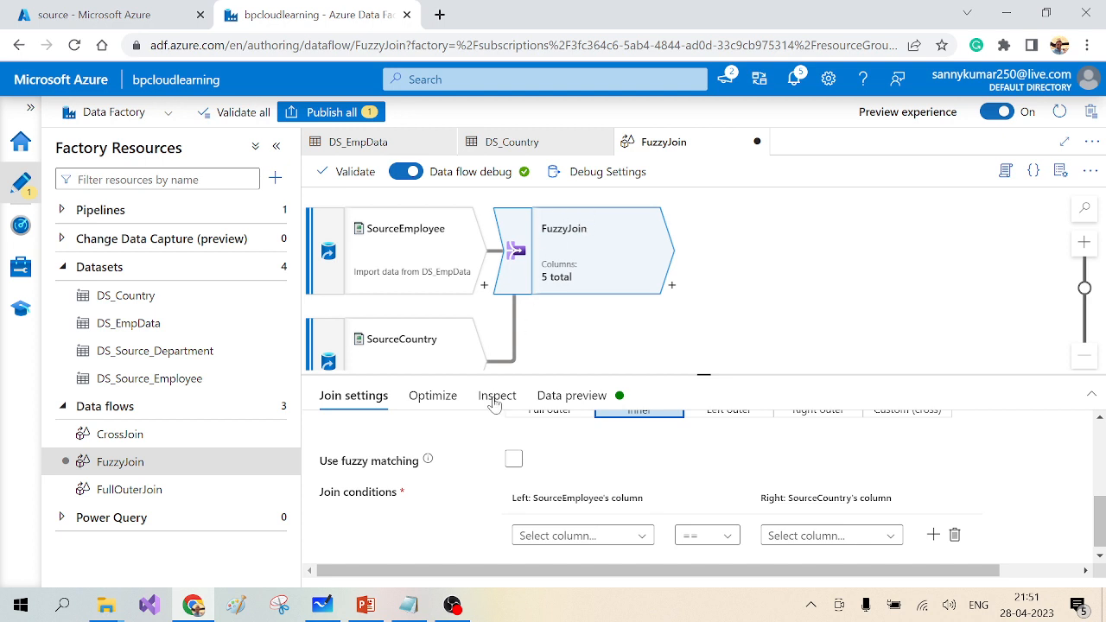
Look at the data preview of the SourceEmployee source
{"action": "scroll", "coordinate": [480, 449], "scroll_direction": "up", "scroll_amount": 1}
{"action": "left_click", "coordinate": [452, 288]}
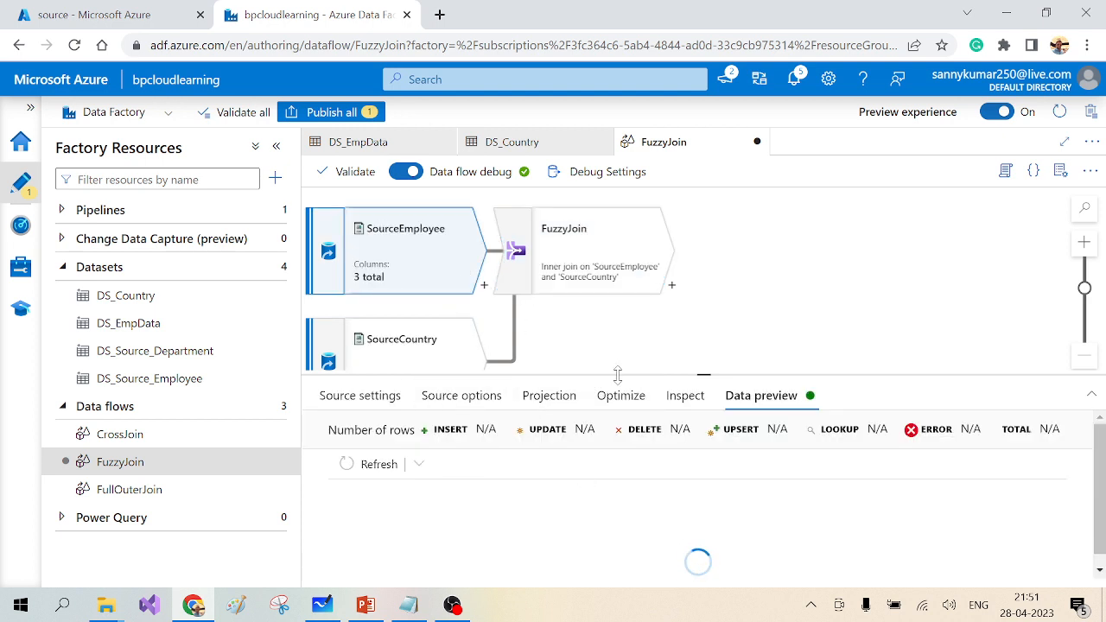
{"action": "left_click_drag", "start_coordinate": [618, 375], "coordinate": [618, 330]}
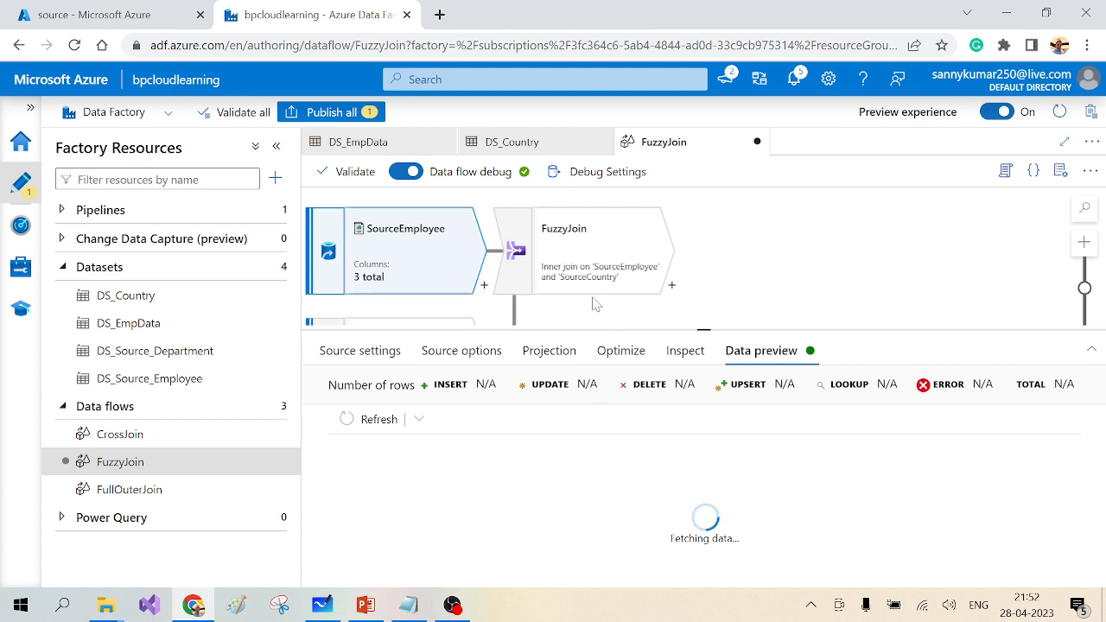
Set the FuzzyJoin join condition to SourceEmployee's CountryName == SourceCountry's CountryName
{"action": "left_click", "coordinate": [597, 265]}
{"action": "scroll", "coordinate": [579, 479], "scroll_direction": "down", "scroll_amount": 3}
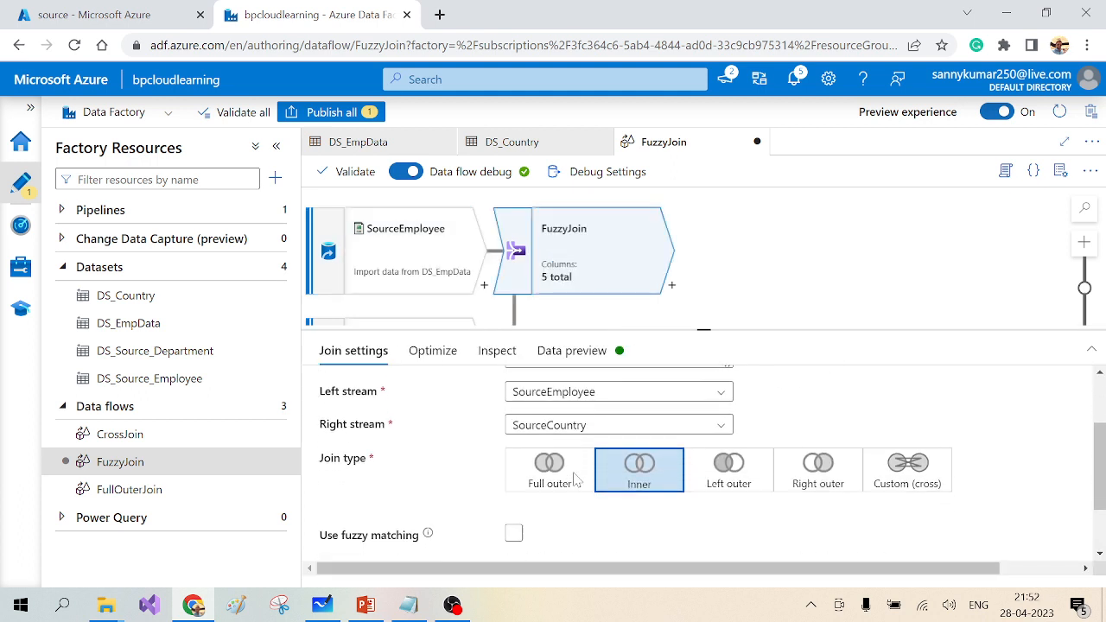
{"action": "scroll", "coordinate": [578, 481], "scroll_direction": "down", "scroll_amount": 2}
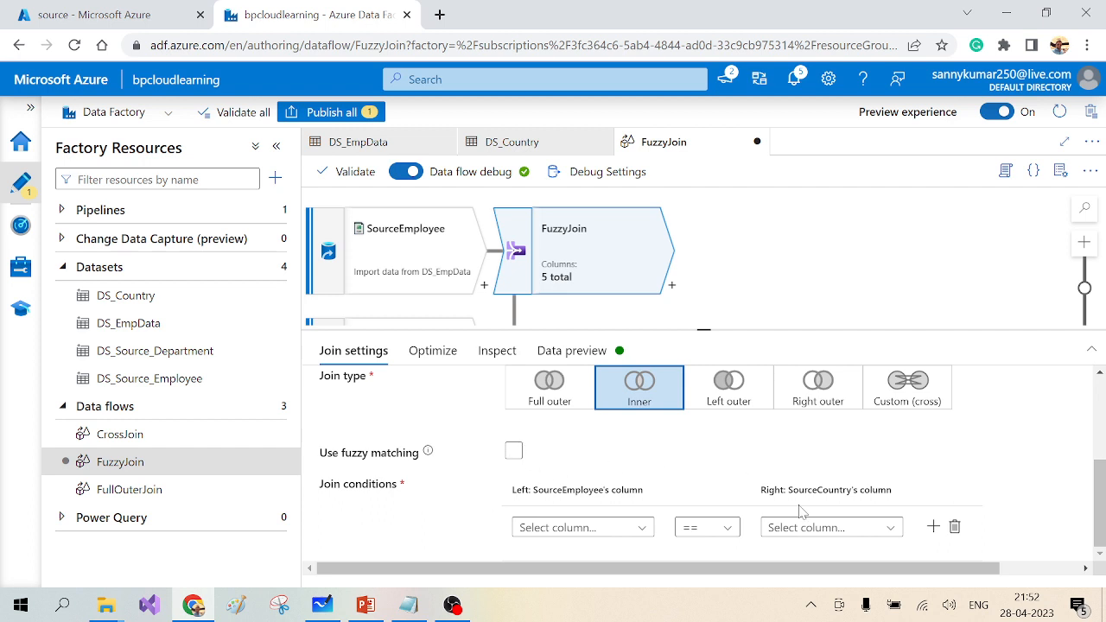
{"action": "left_click_drag", "start_coordinate": [745, 330], "coordinate": [753, 210]}
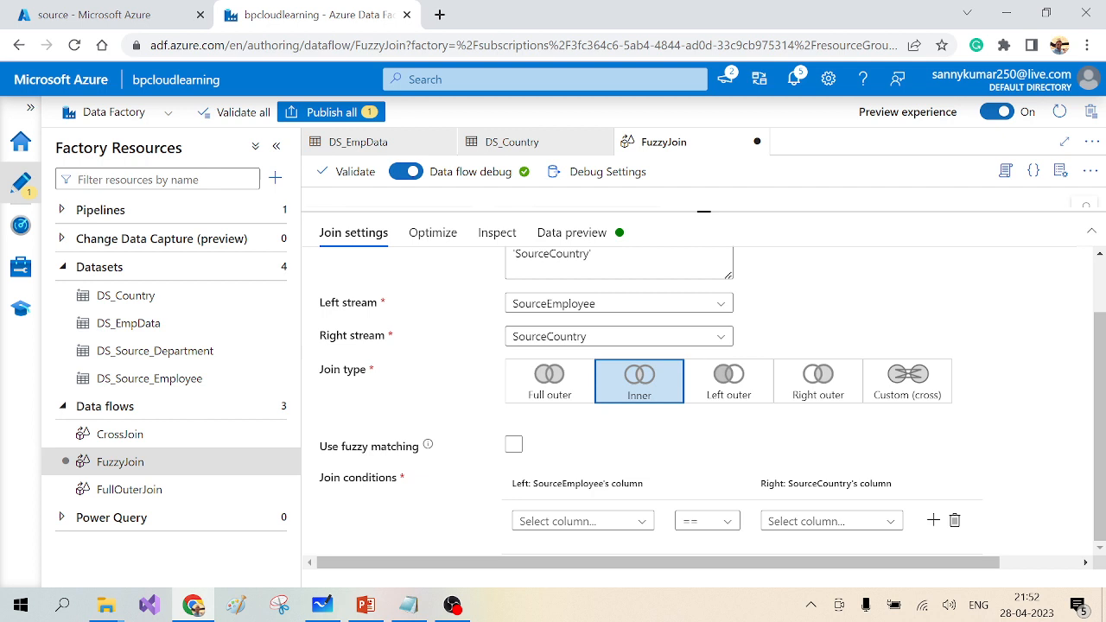
{"action": "left_click", "coordinate": [641, 516]}
{"action": "scroll", "coordinate": [599, 526], "scroll_direction": "down", "scroll_amount": 1}
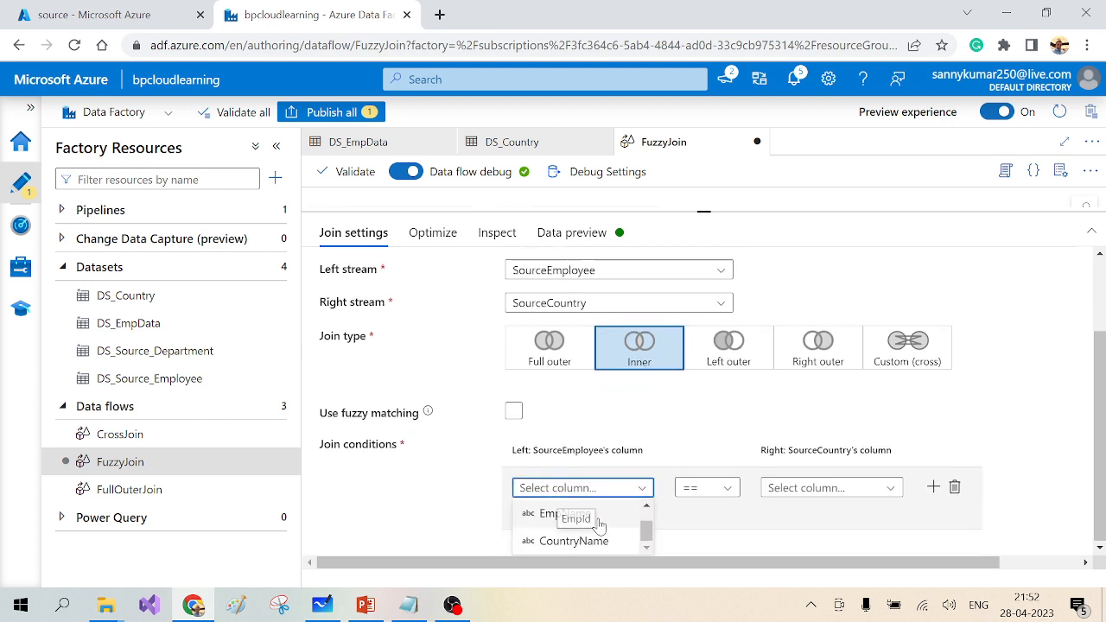
{"action": "scroll", "coordinate": [553, 536], "scroll_direction": "up", "scroll_amount": 1}
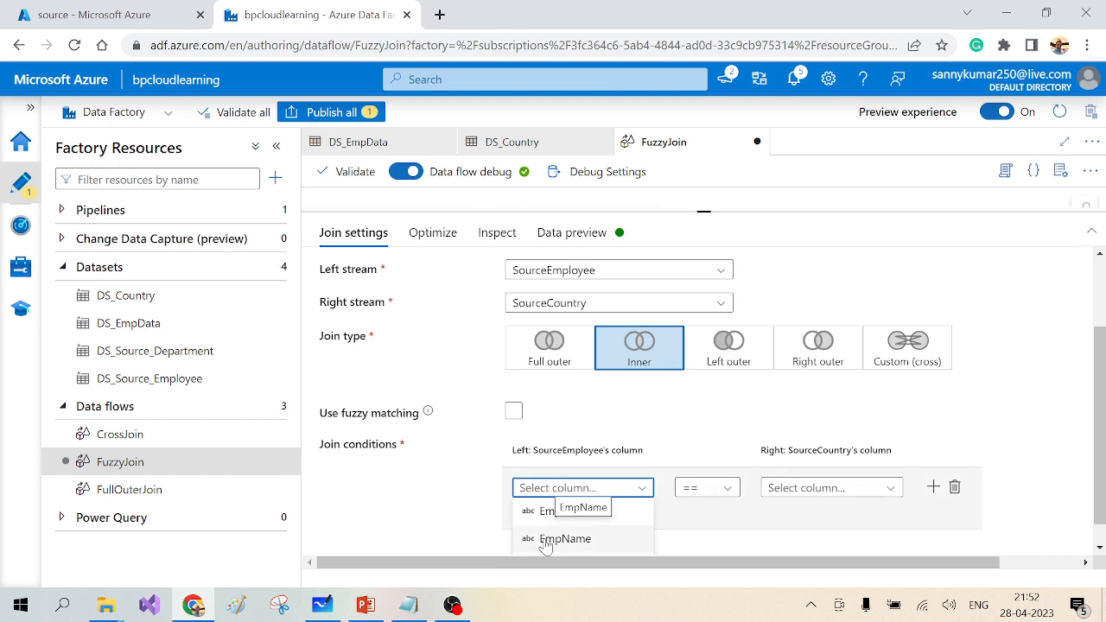
{"action": "scroll", "coordinate": [633, 536], "scroll_direction": "down", "scroll_amount": 1}
{"action": "left_click", "coordinate": [595, 537]}
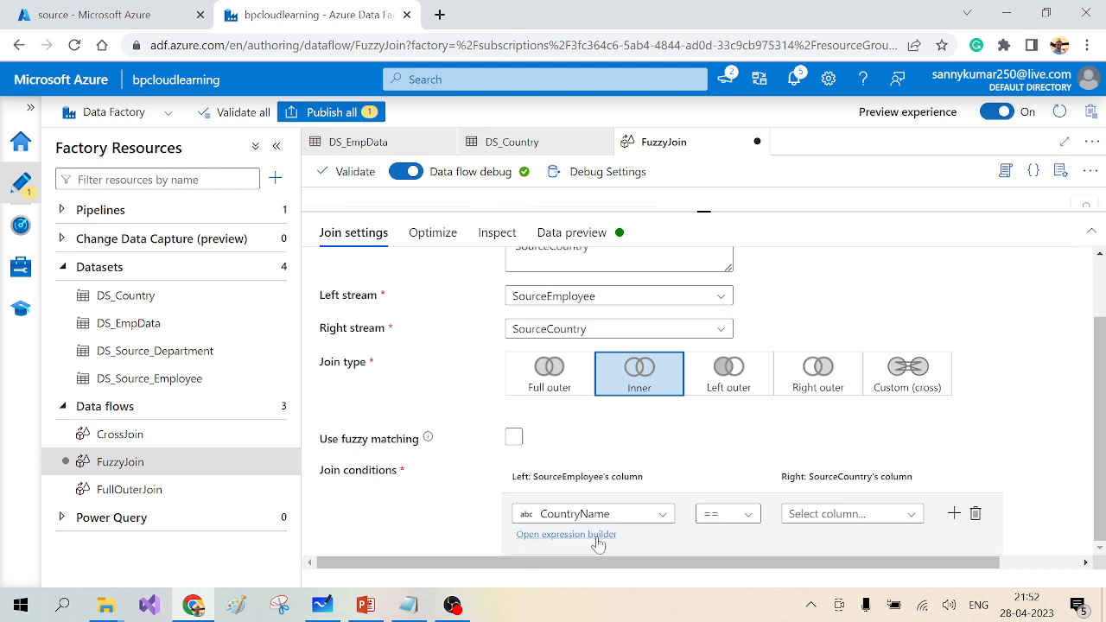
{"action": "left_click", "coordinate": [881, 503]}
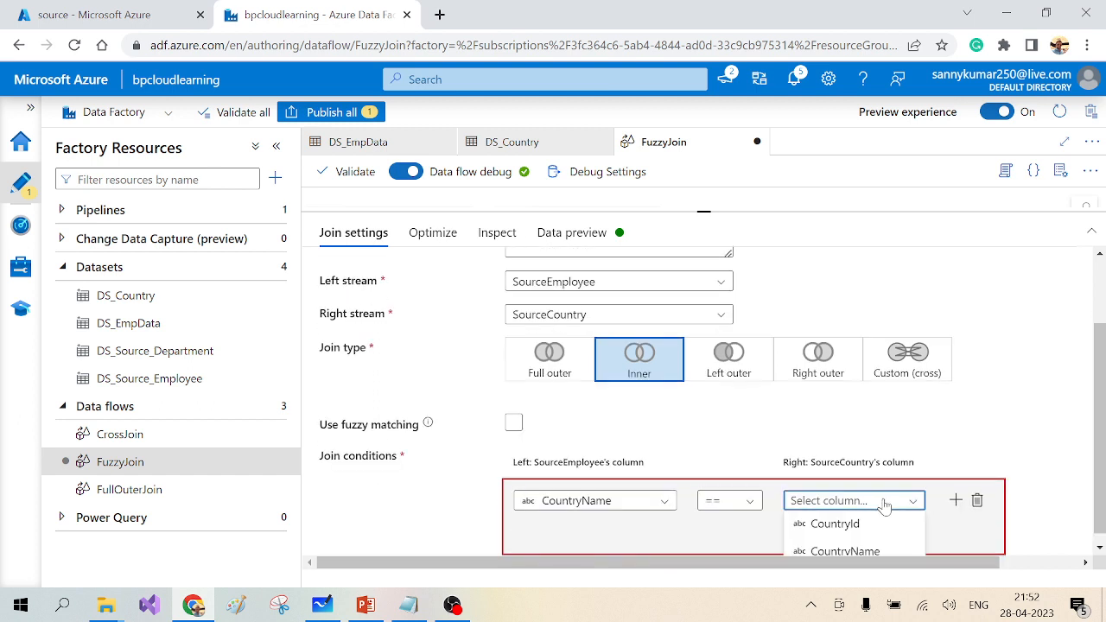
{"action": "scroll", "coordinate": [885, 505], "scroll_direction": "down", "scroll_amount": 1}
{"action": "left_click", "coordinate": [837, 544]}
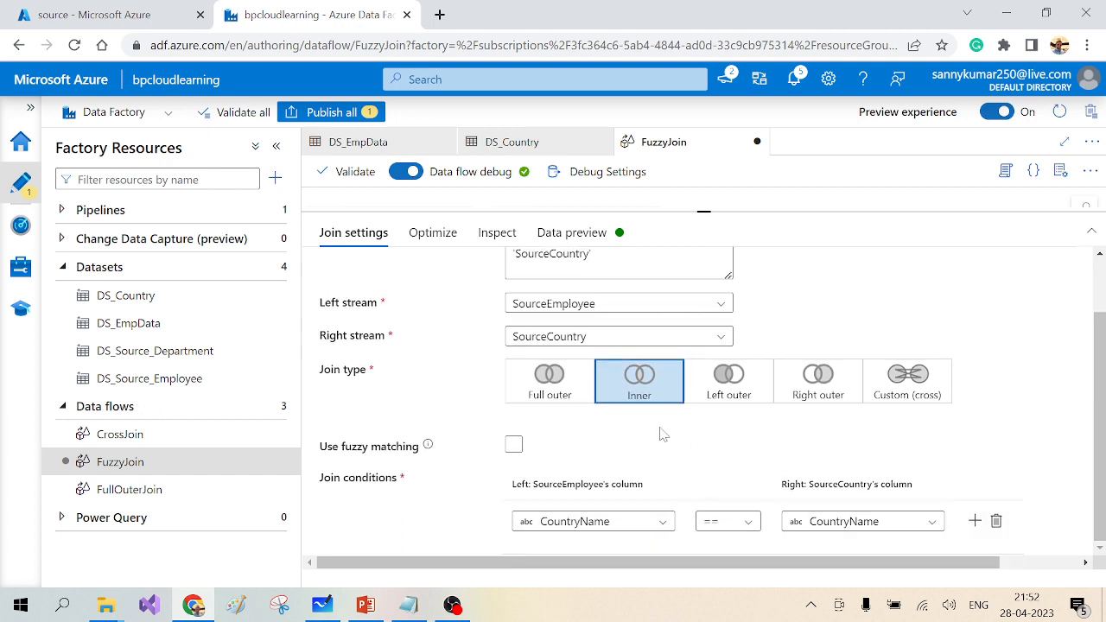
Review the employee rows and their CountryName values in the SourceEmployee data preview
{"action": "left_click_drag", "start_coordinate": [702, 211], "coordinate": [703, 365]}
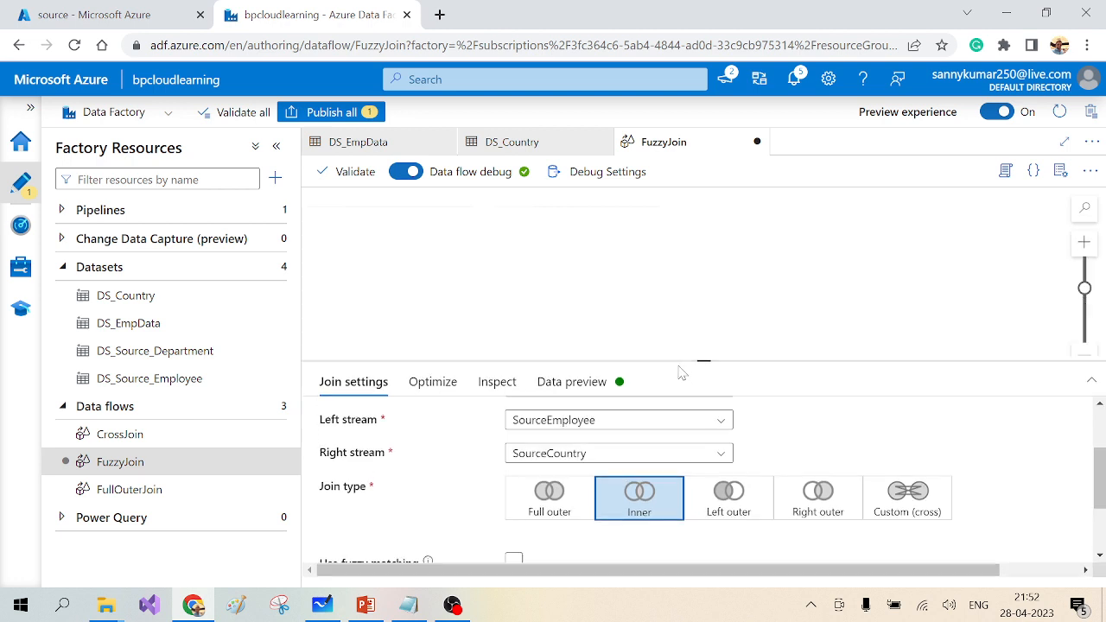
{"action": "left_click", "coordinate": [431, 272]}
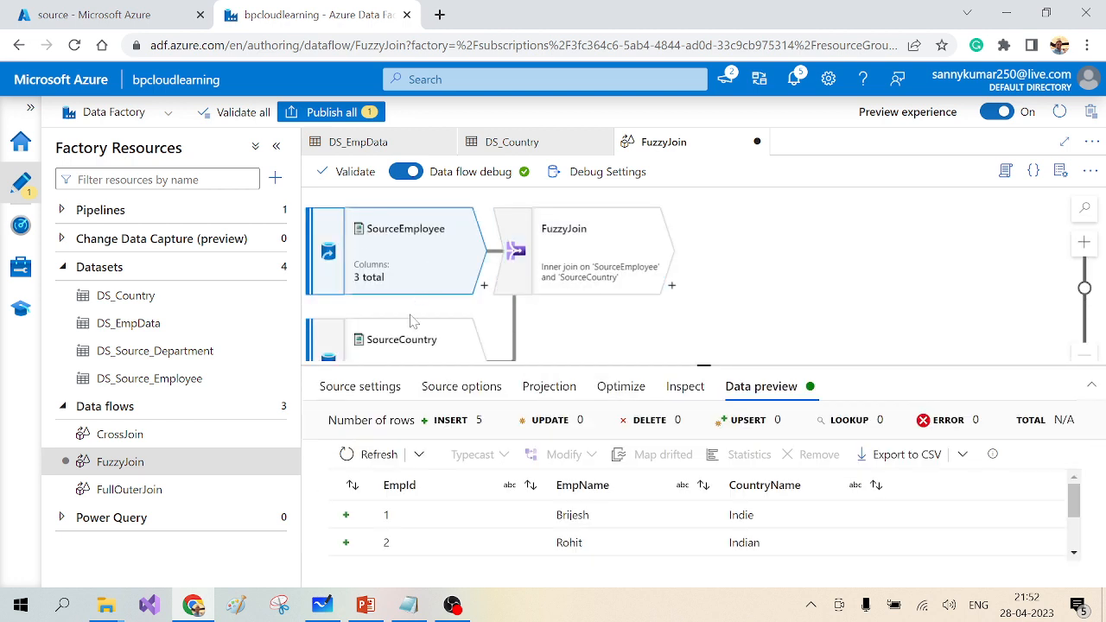
{"action": "scroll", "coordinate": [682, 529], "scroll_direction": "down", "scroll_amount": 2}
{"action": "scroll", "coordinate": [682, 532], "scroll_direction": "up", "scroll_amount": 2}
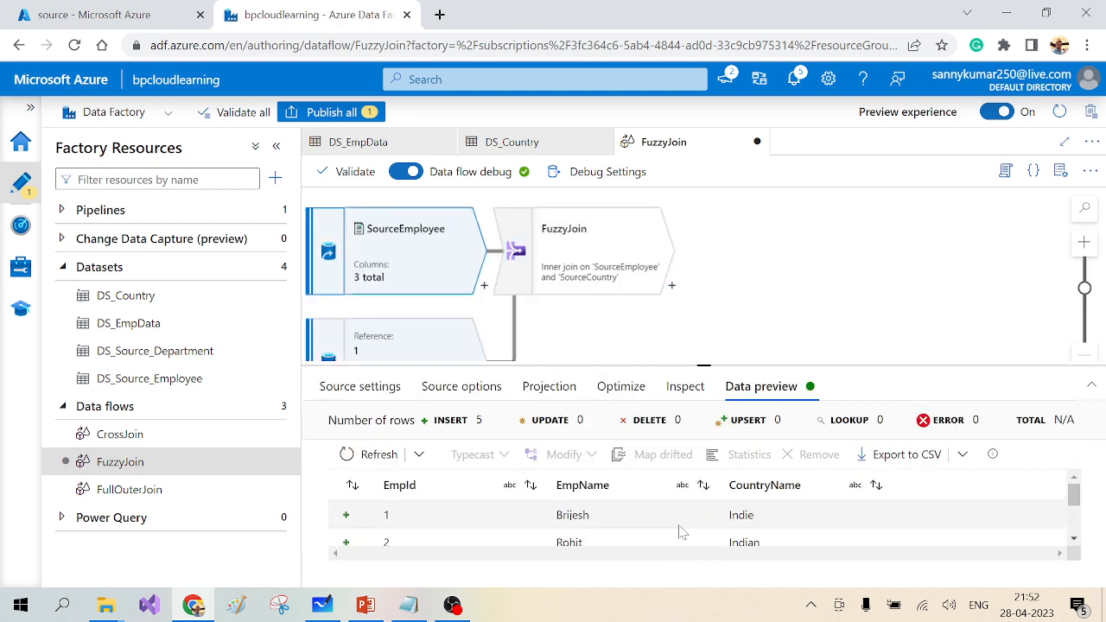
{"action": "left_click_drag", "start_coordinate": [759, 368], "coordinate": [722, 350]}
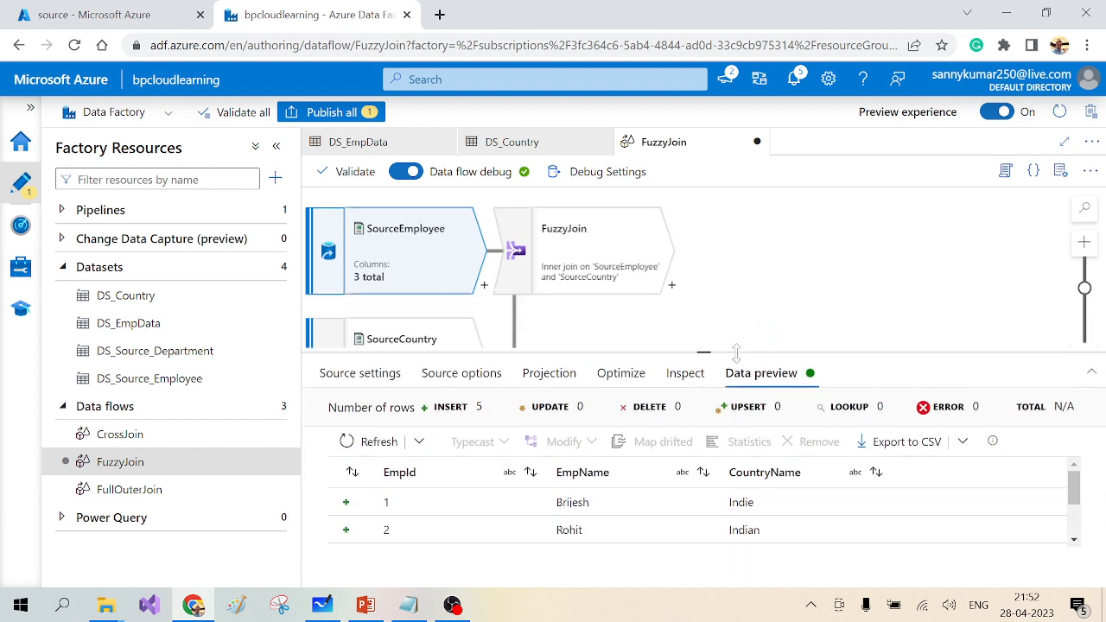
Refresh the FuzzyJoin data preview, and check the employee and country tables on the PowerPoint slide meanwhile
{"action": "left_click", "coordinate": [610, 251]}
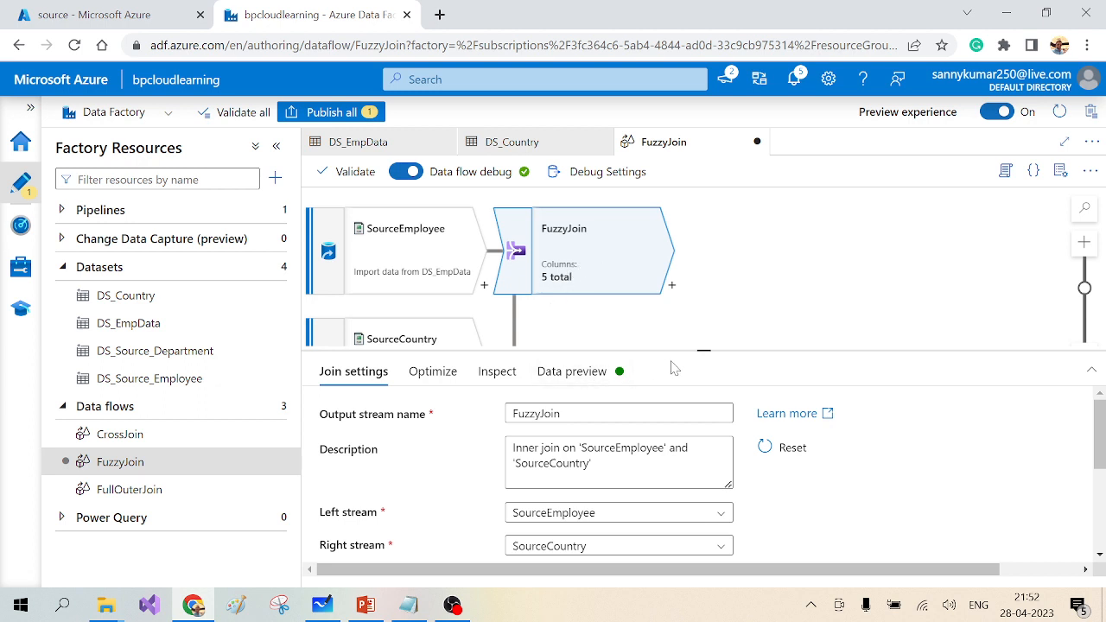
{"action": "left_click", "coordinate": [593, 372]}
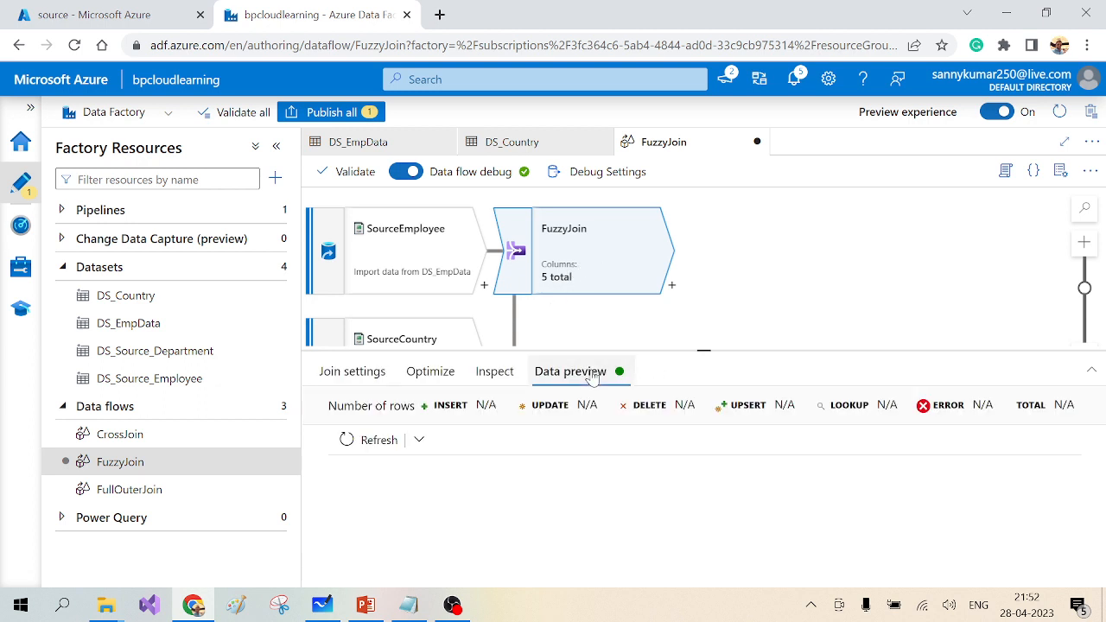
{"action": "left_click_drag", "start_coordinate": [703, 349], "coordinate": [702, 317]}
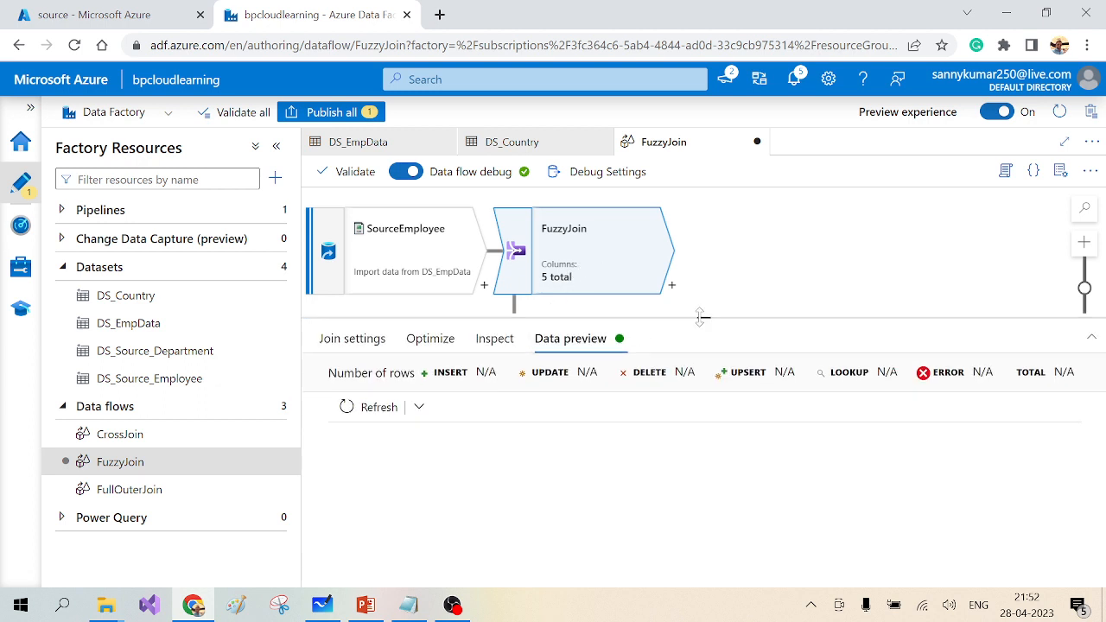
{"action": "left_click", "coordinate": [373, 406]}
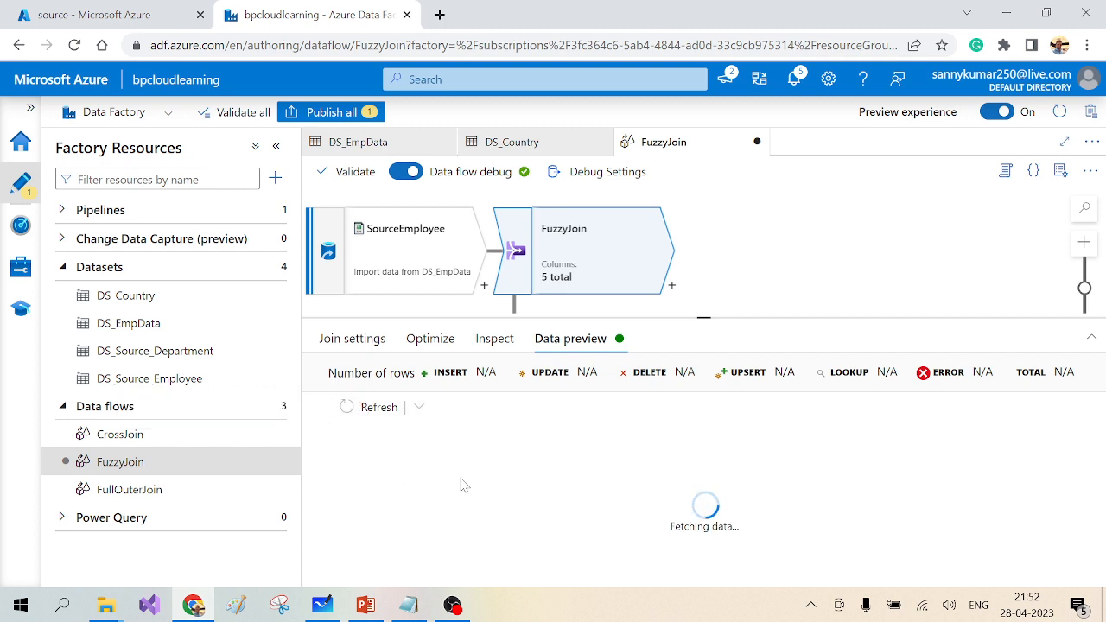
{"action": "left_click", "coordinate": [363, 605]}
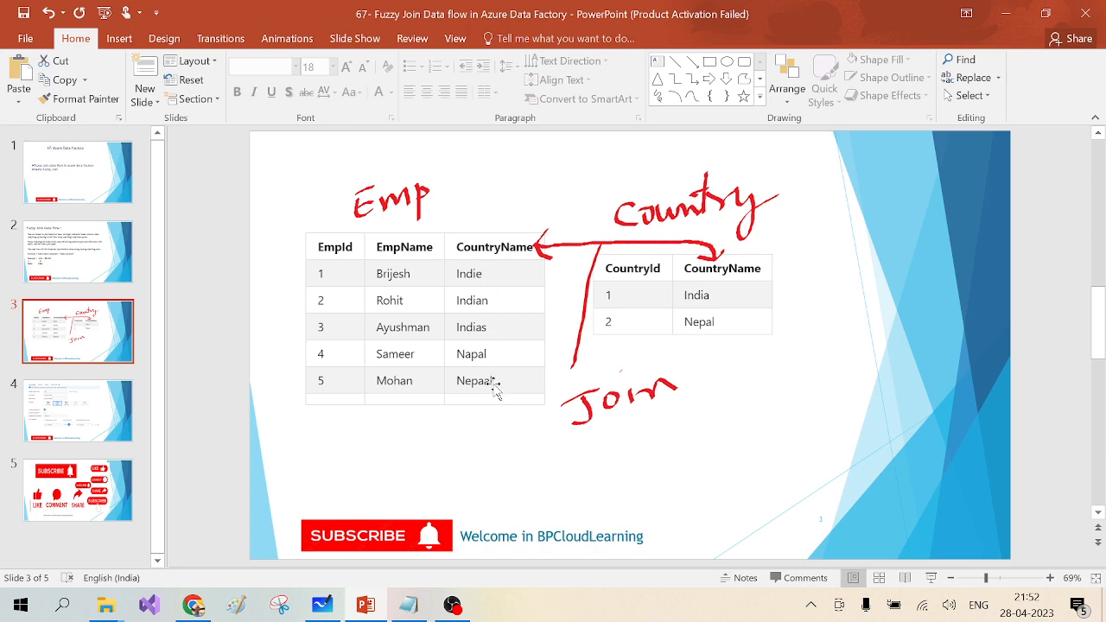
{"action": "left_click", "coordinate": [1005, 13]}
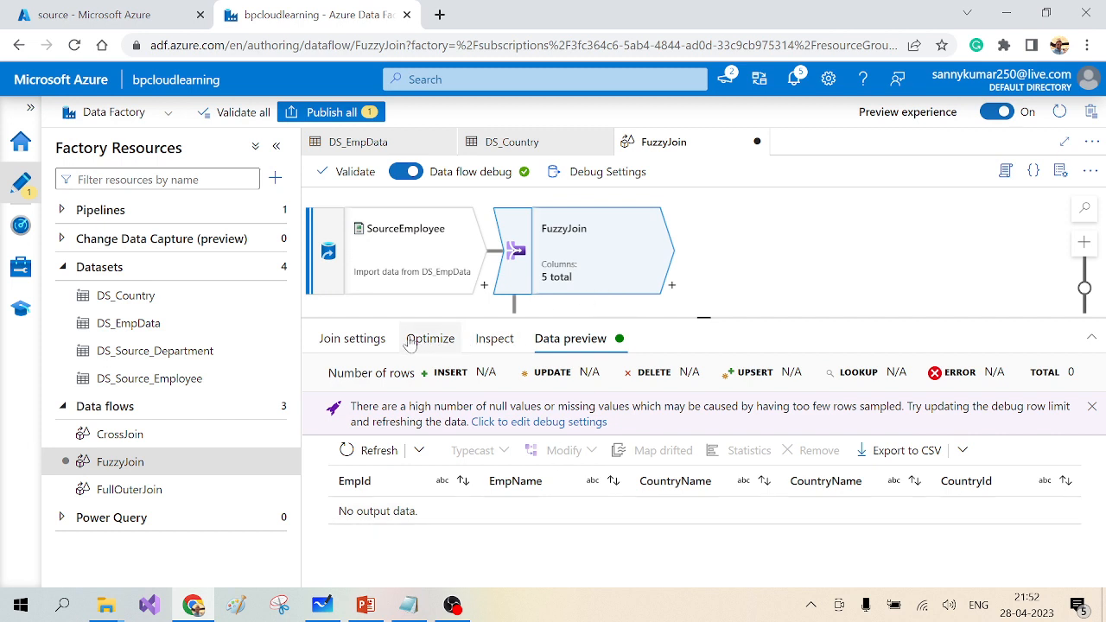
Enable fuzzy matching in the join settings of the FuzzyJoin transformation
{"action": "left_click", "coordinate": [368, 342]}
{"action": "scroll", "coordinate": [680, 465], "scroll_direction": "down", "scroll_amount": 2}
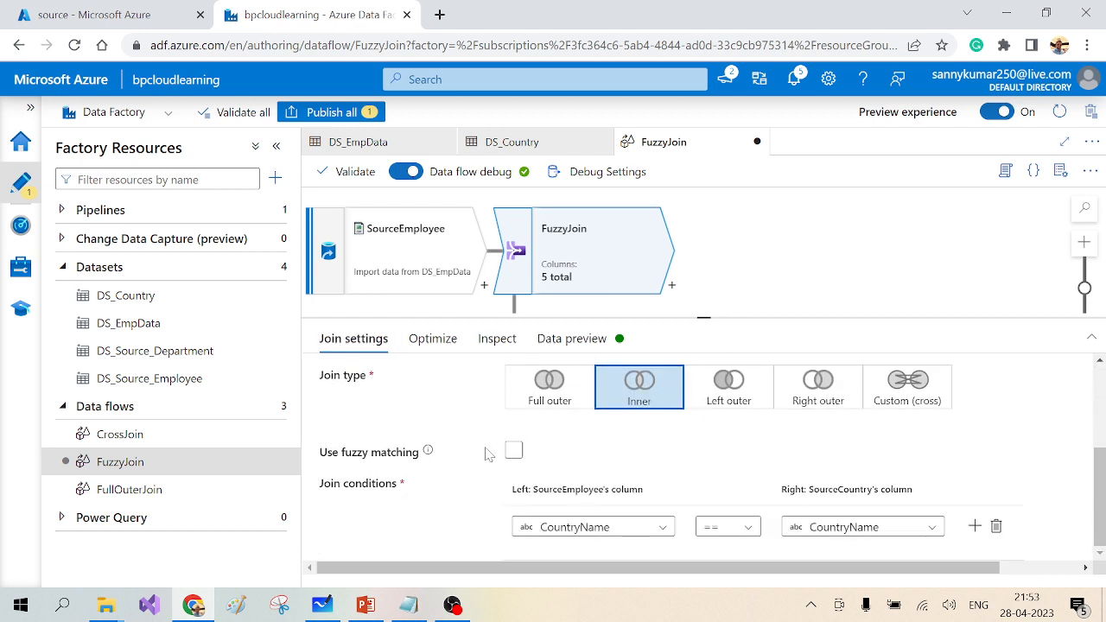
{"action": "left_click", "coordinate": [513, 452]}
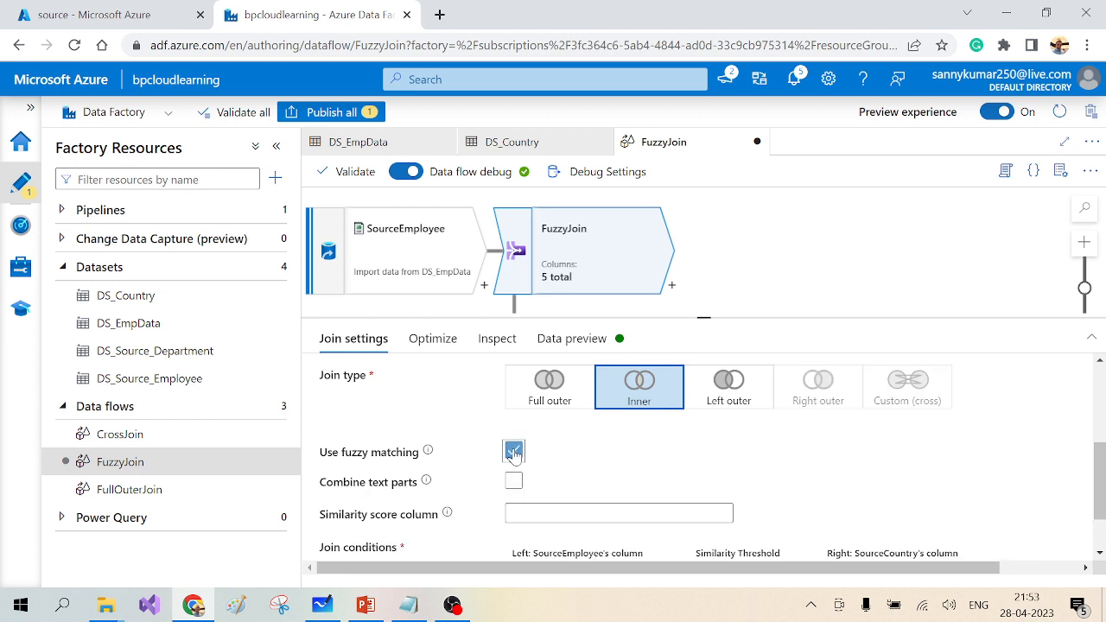
{"action": "scroll", "coordinate": [617, 464], "scroll_direction": "down", "scroll_amount": 1}
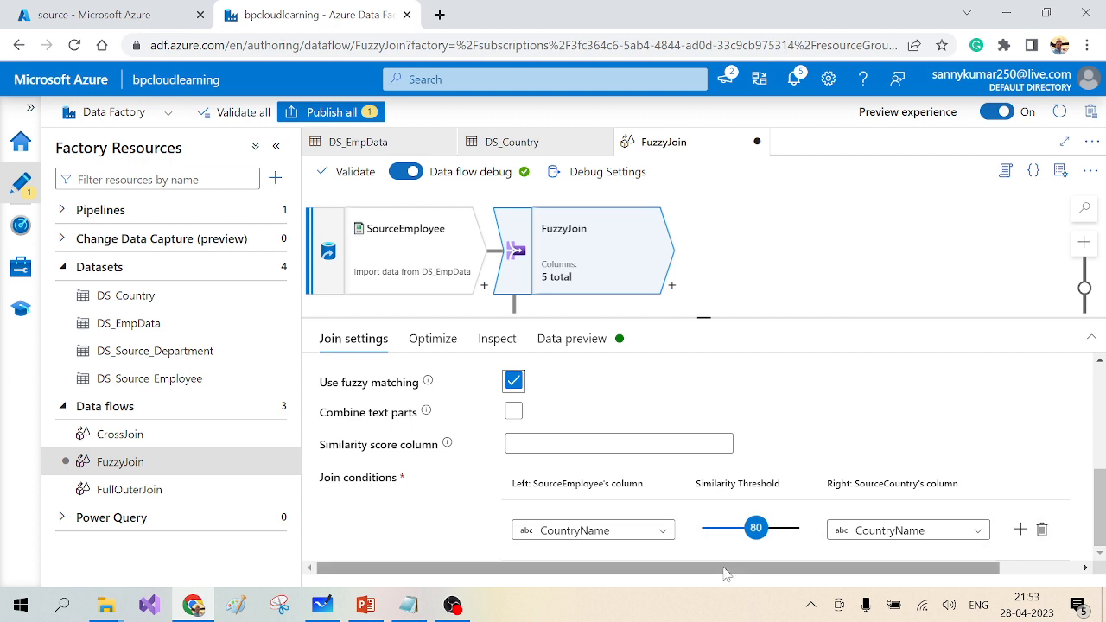
Switch to PowerPoint and read the slide explaining fuzzy join rules and the similarity calculation
{"action": "left_click", "coordinate": [365, 605]}
{"action": "key", "text": "Page_Up"}
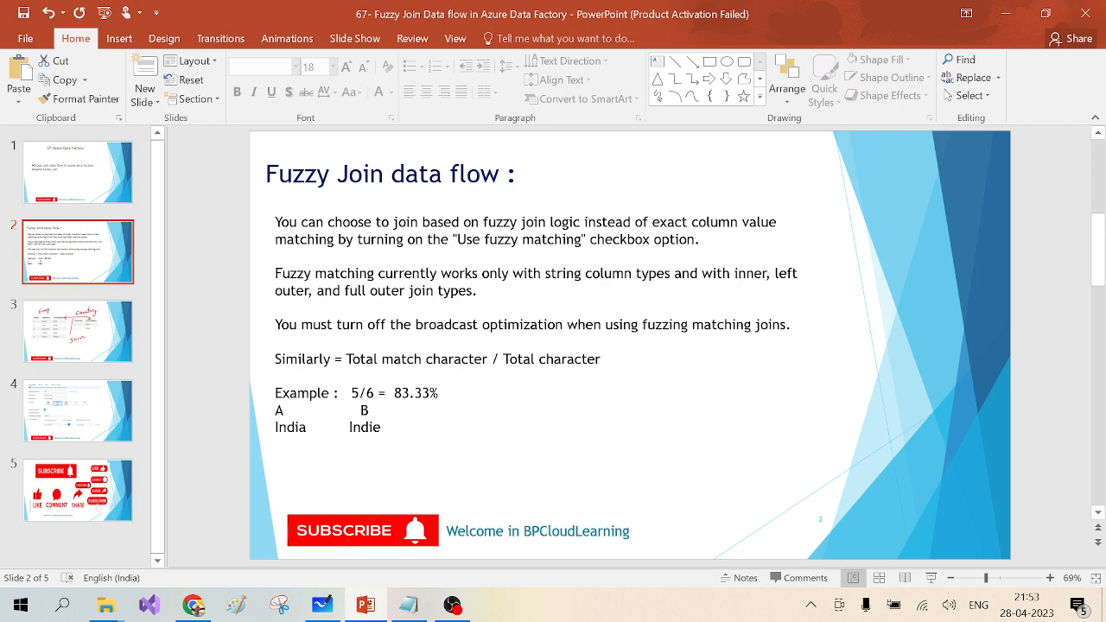
{"action": "left_click", "coordinate": [1006, 14]}
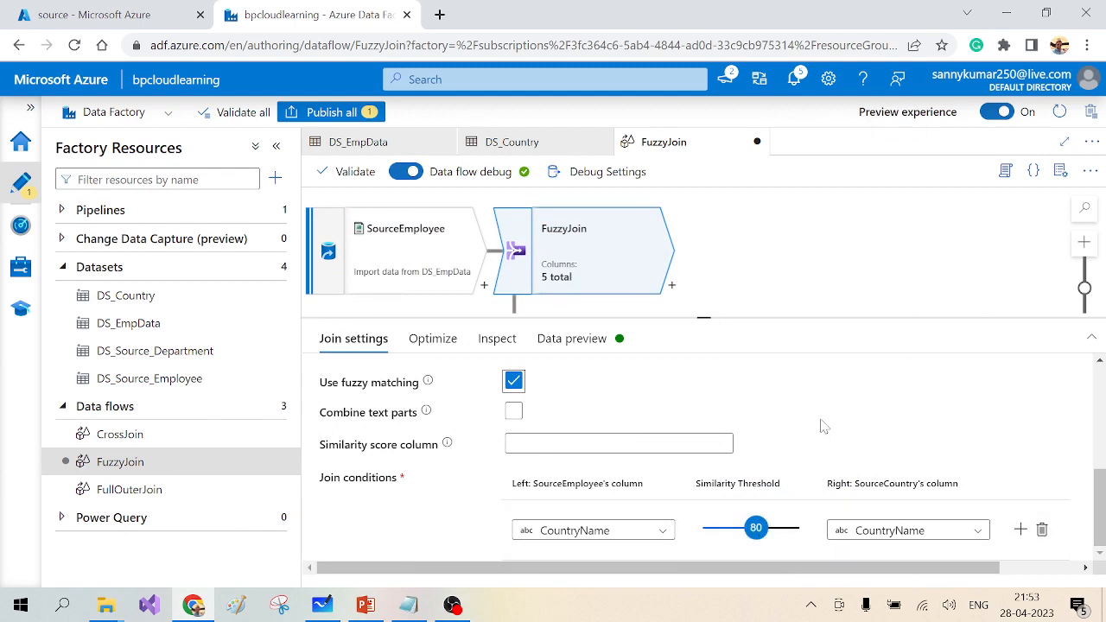
Turn broadcast off for the FuzzyJoin transformation
{"action": "left_click", "coordinate": [592, 339]}
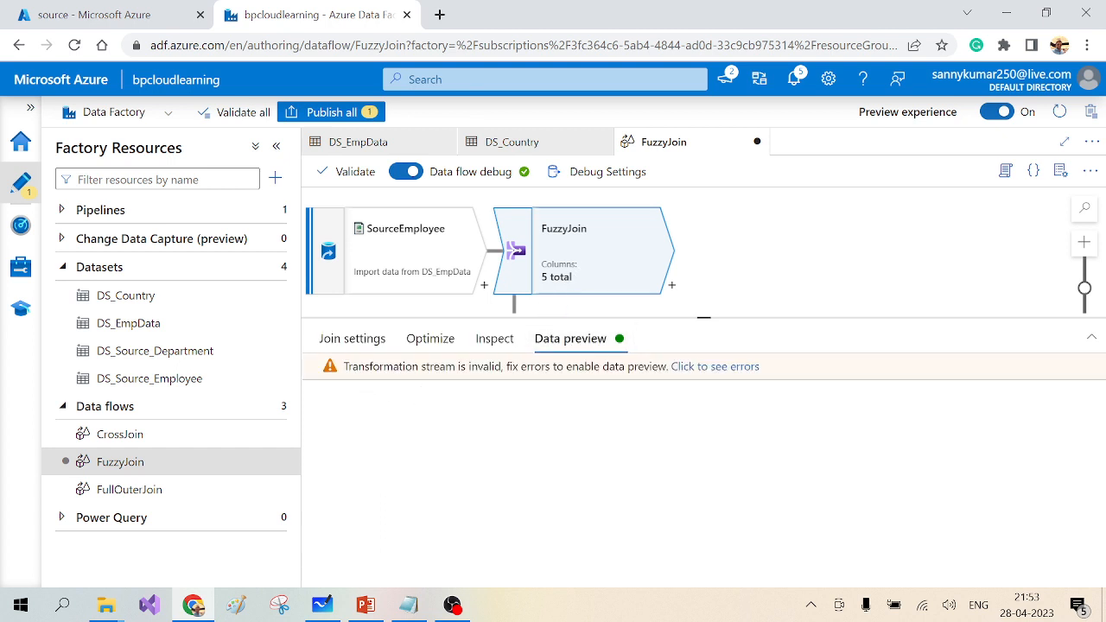
{"action": "left_click", "coordinate": [353, 339]}
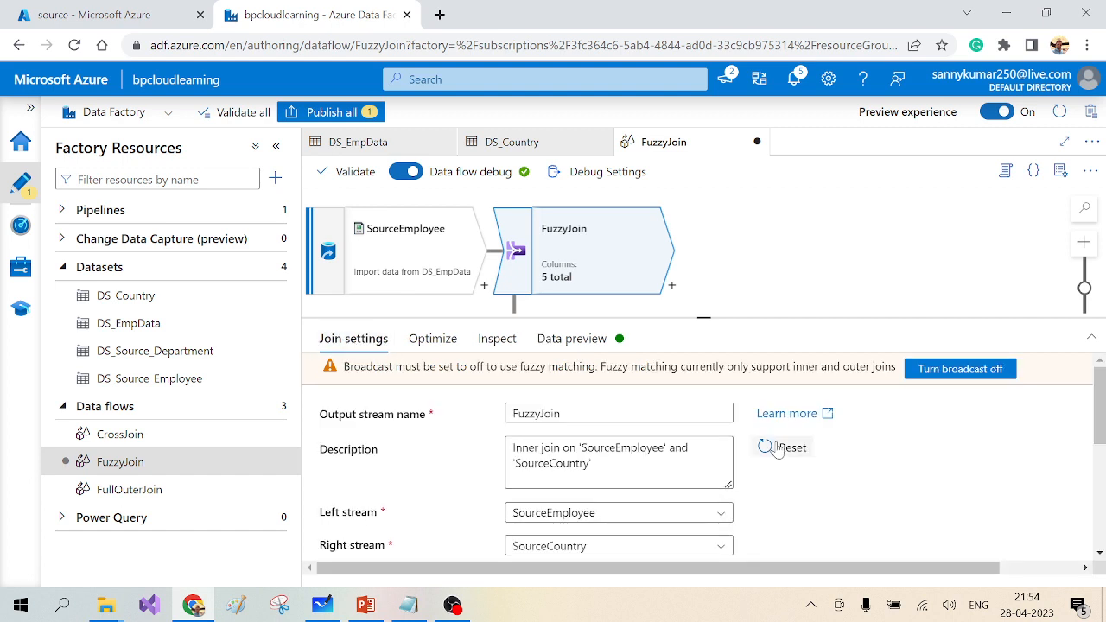
{"action": "left_click", "coordinate": [961, 372]}
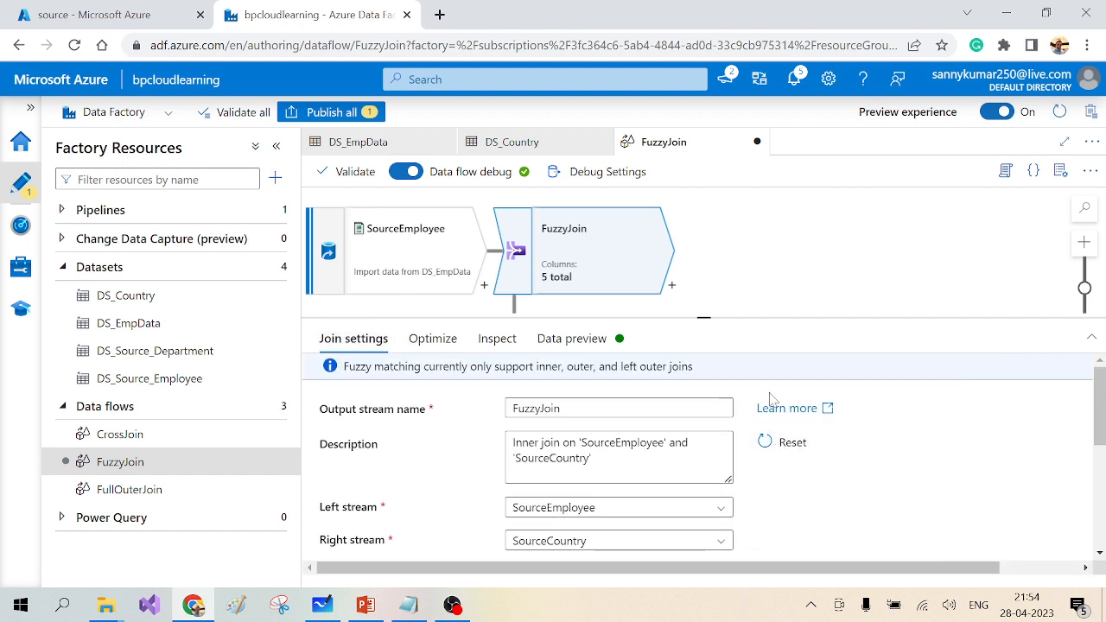
Refresh the FuzzyJoin data preview and enlarge its pane to examine the joined rows and similarity scores
{"action": "left_click", "coordinate": [575, 342]}
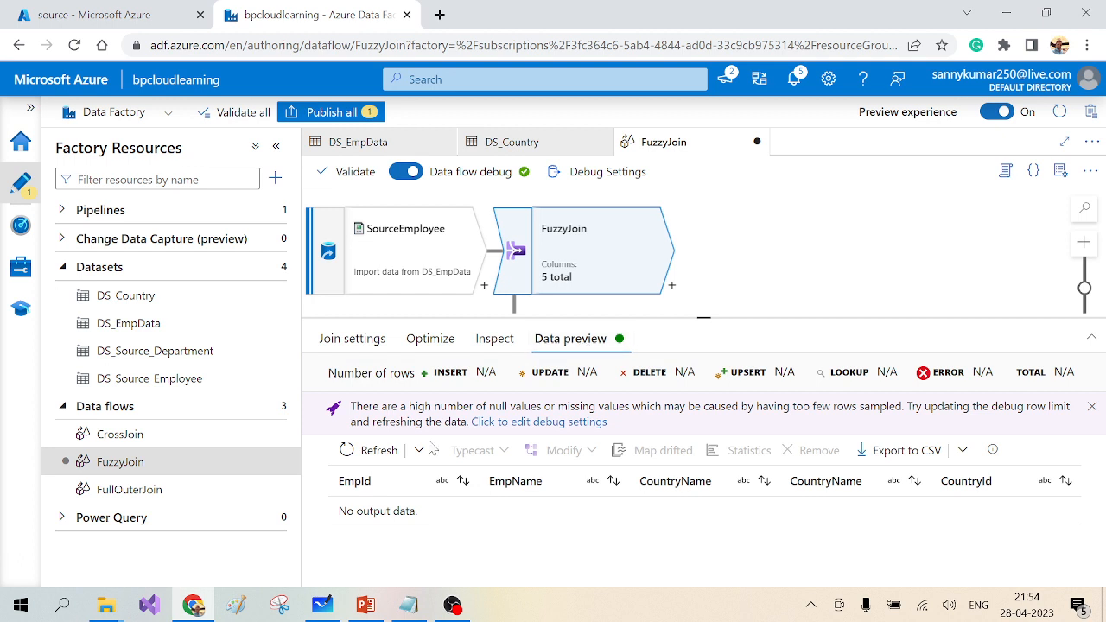
{"action": "left_click", "coordinate": [354, 451]}
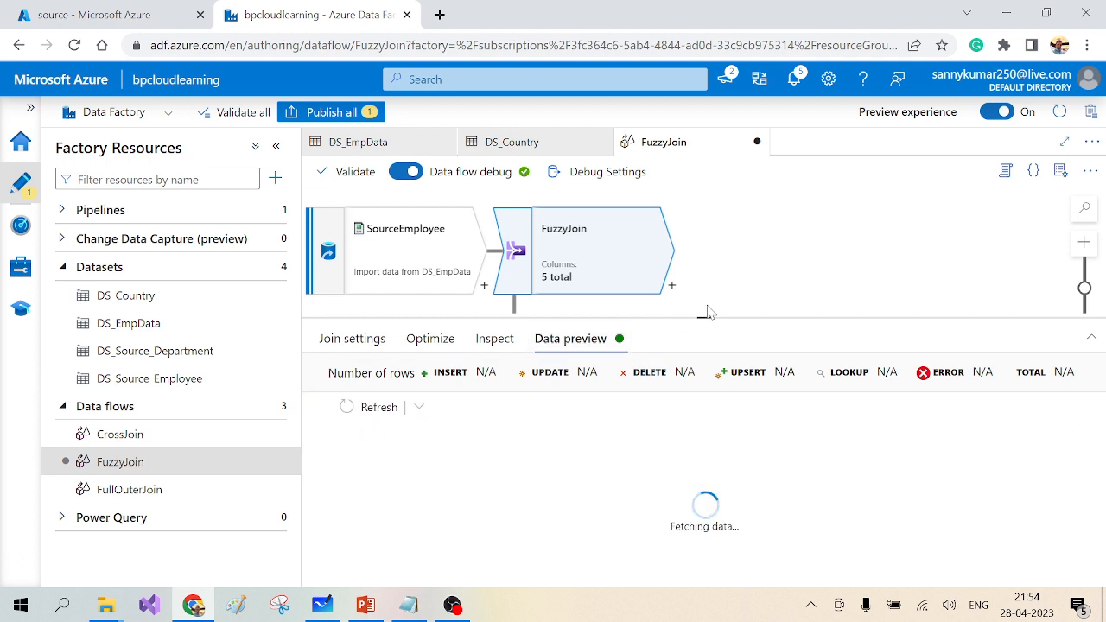
{"action": "left_click_drag", "start_coordinate": [707, 316], "coordinate": [707, 270]}
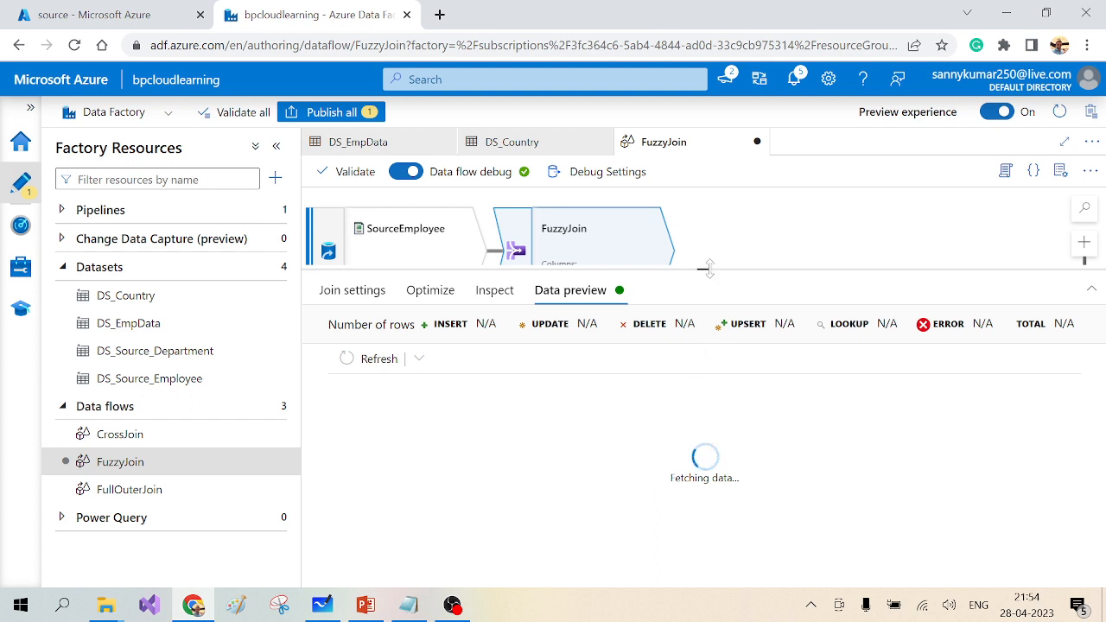
{"action": "left_click_drag", "start_coordinate": [705, 268], "coordinate": [705, 266]}
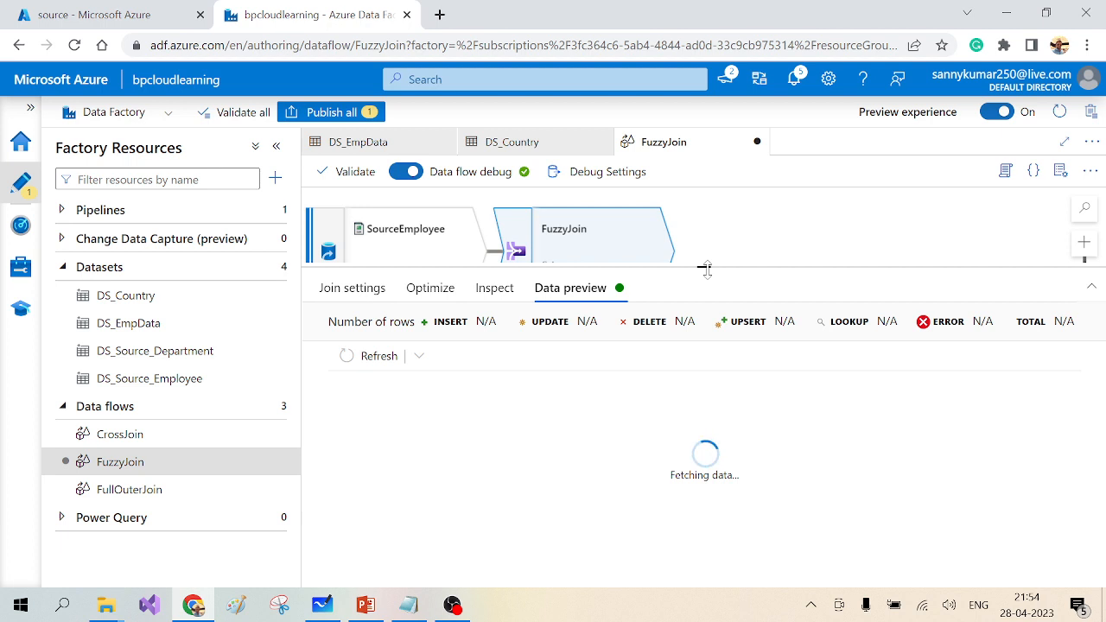
{"action": "mouse_move", "coordinate": [707, 270]}
{"action": "left_mouse_down"}
{"action": "mouse_move", "coordinate": [704, 357]}
{"action": "mouse_move", "coordinate": [707, 269]}
{"action": "left_mouse_up"}
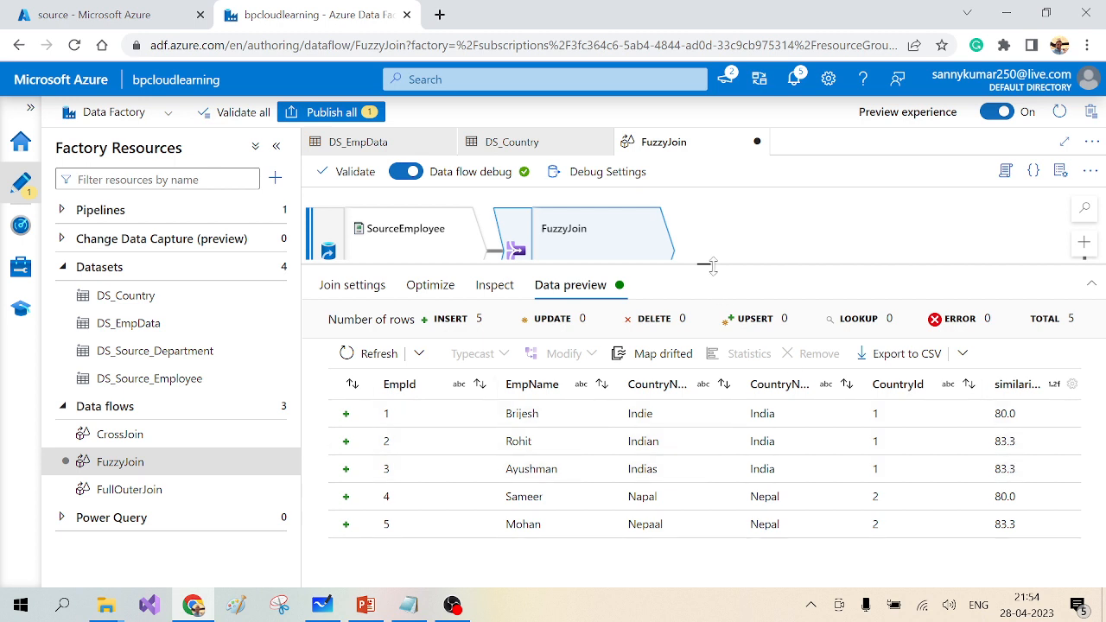
{"action": "mouse_move", "coordinate": [710, 265]}
{"action": "left_mouse_down"}
{"action": "mouse_move", "coordinate": [704, 415]}
{"action": "mouse_move", "coordinate": [703, 253]}
{"action": "left_mouse_up"}
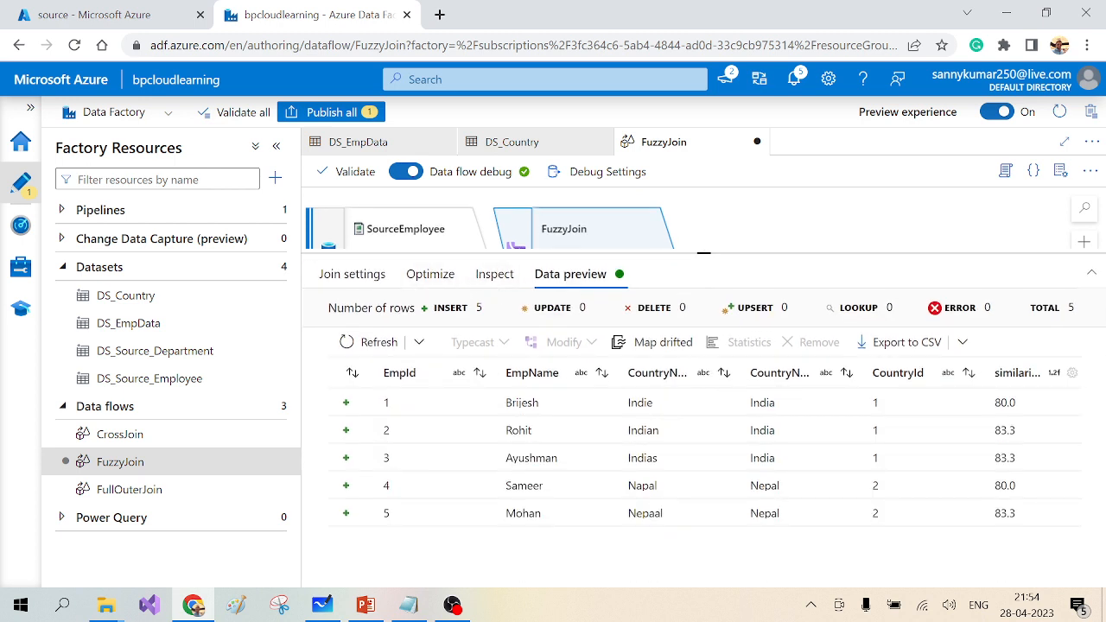
Set the similarity threshold of the CountryName join condition to 83 and refresh the FuzzyJoin data preview
{"action": "left_click", "coordinate": [349, 283]}
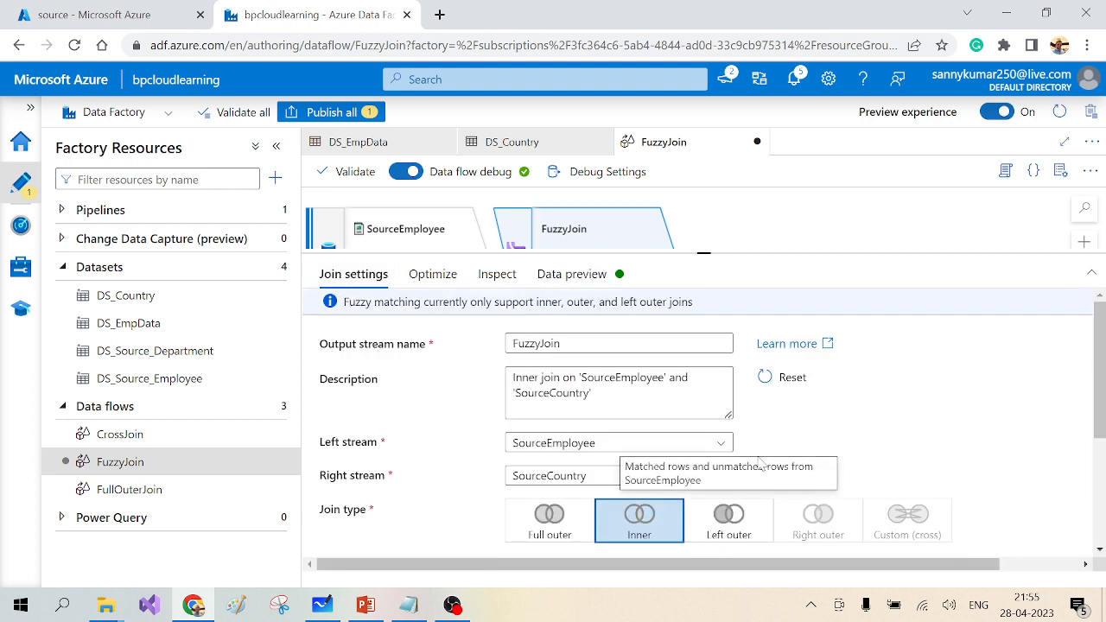
{"action": "scroll", "coordinate": [864, 454], "scroll_direction": "down", "scroll_amount": 3}
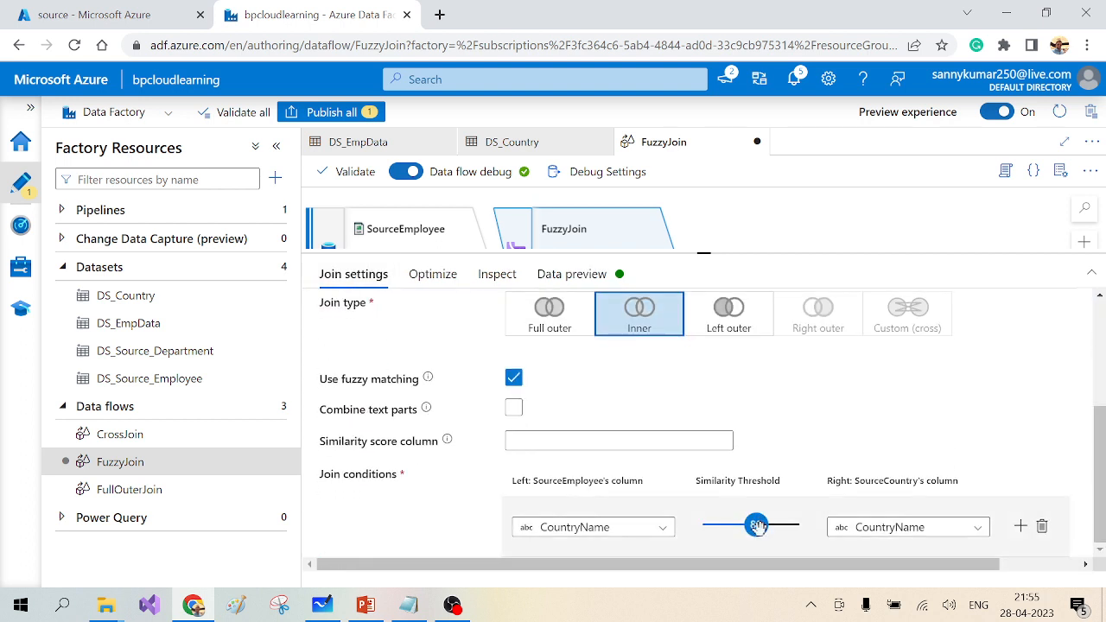
{"action": "left_click_drag", "start_coordinate": [760, 529], "coordinate": [757, 530]}
{"action": "left_click", "coordinate": [560, 275]}
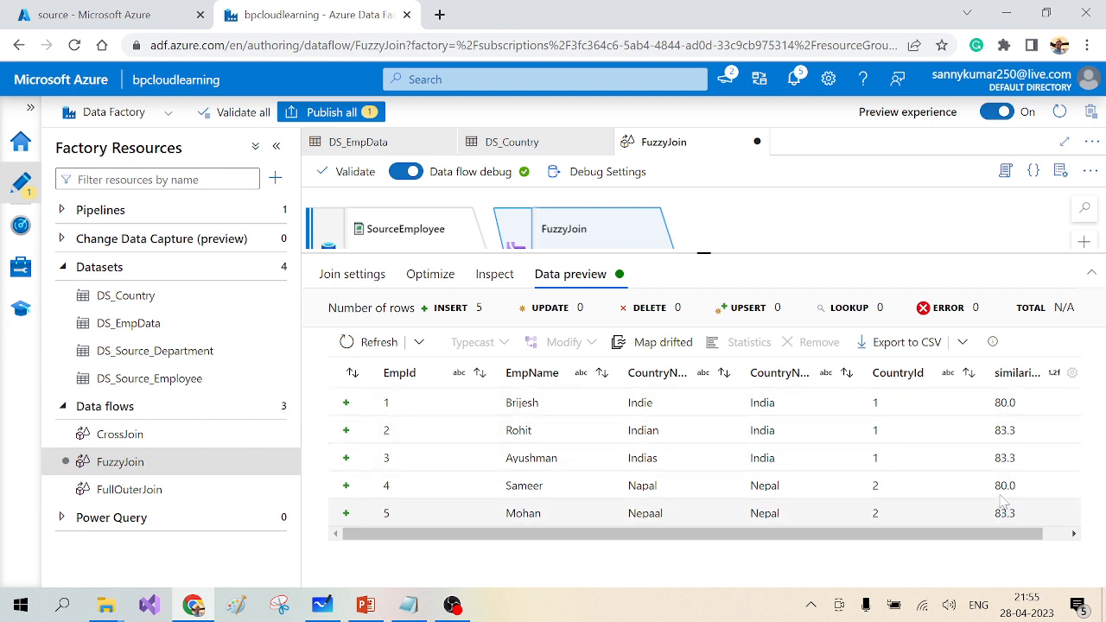
{"action": "left_click", "coordinate": [353, 339]}
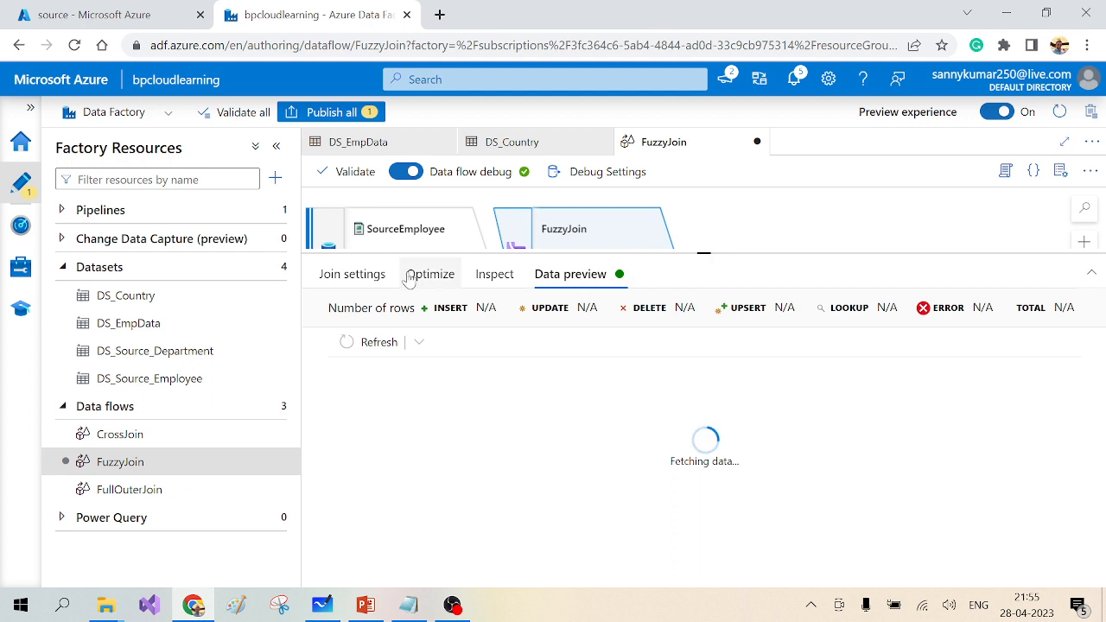
Review the join type and join condition in the FuzzyJoin settings, and examine the refreshed preview rows
{"action": "left_click", "coordinate": [352, 274]}
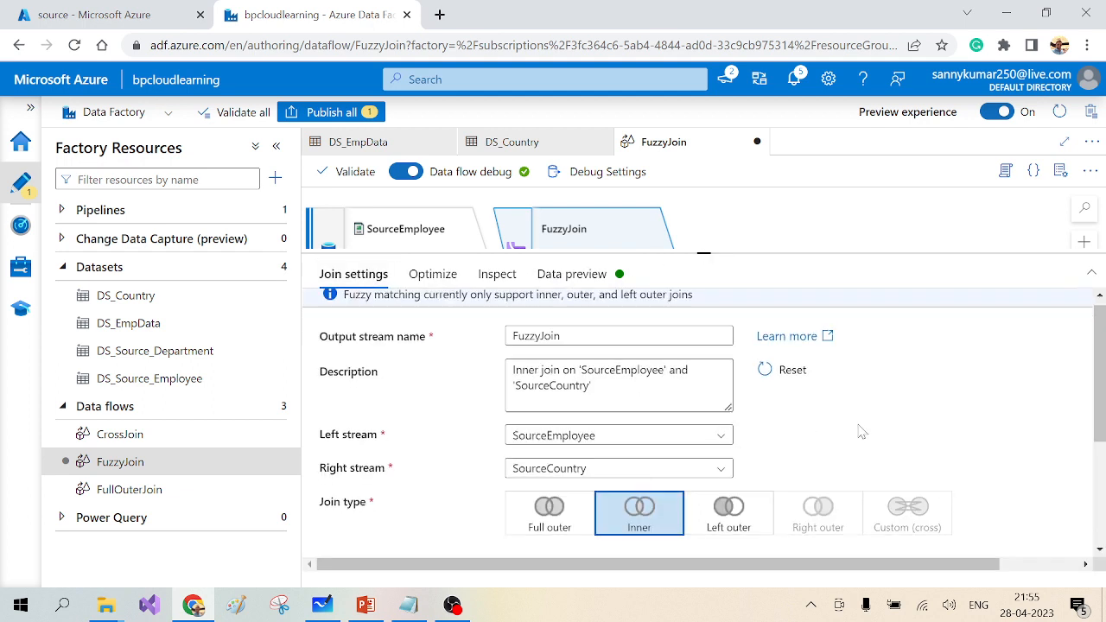
{"action": "scroll", "coordinate": [860, 432], "scroll_direction": "down", "scroll_amount": 2}
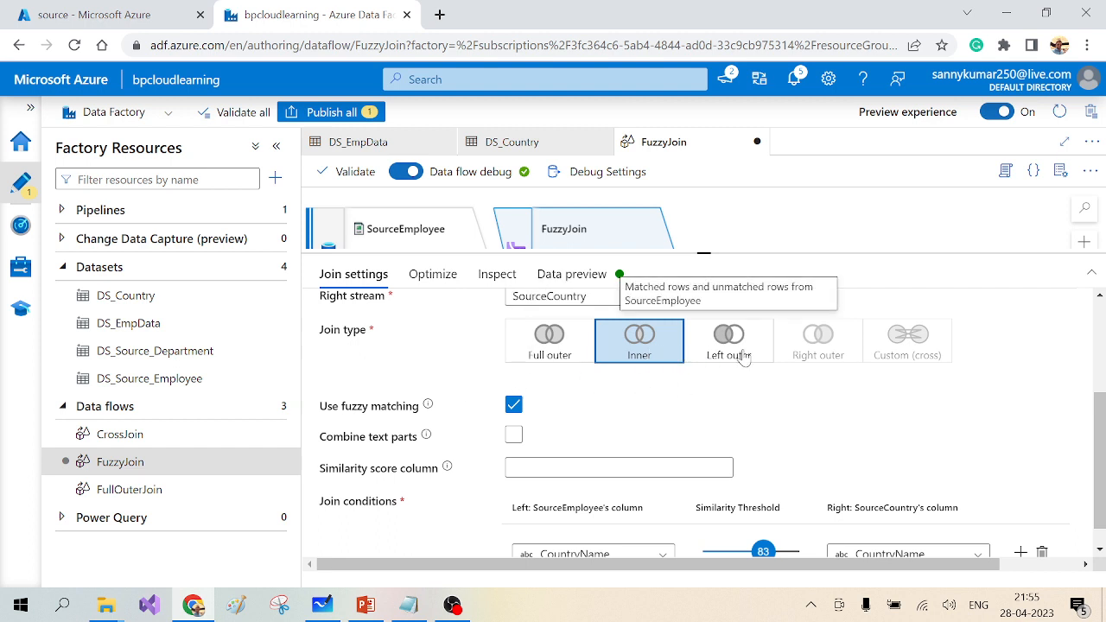
{"action": "scroll", "coordinate": [748, 393], "scroll_direction": "down", "scroll_amount": 1}
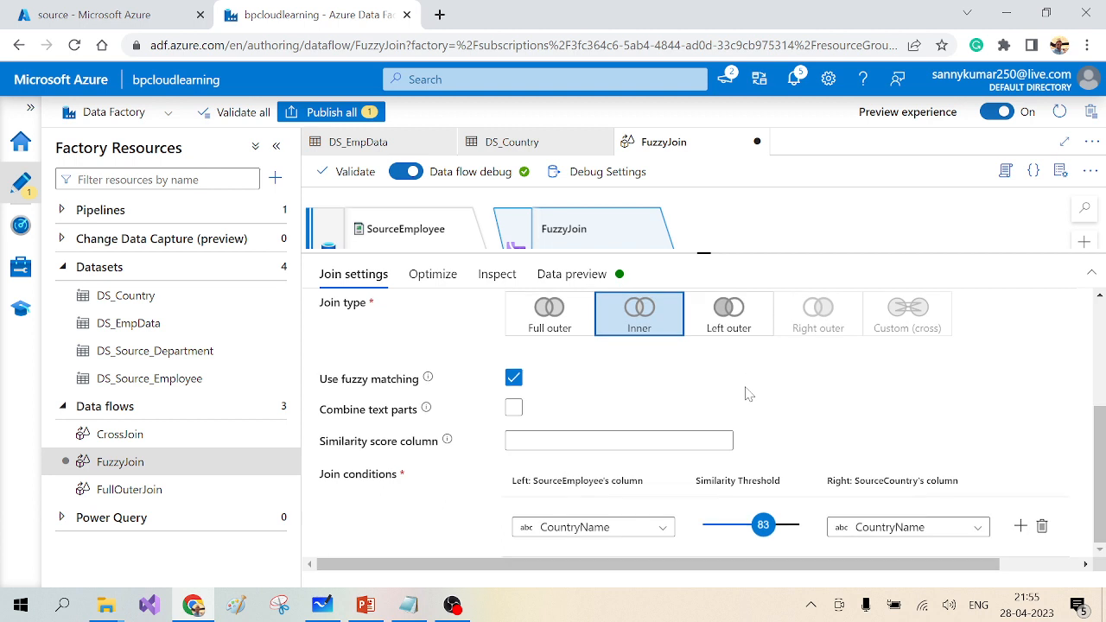
{"action": "scroll", "coordinate": [748, 393], "scroll_direction": "up", "scroll_amount": 2}
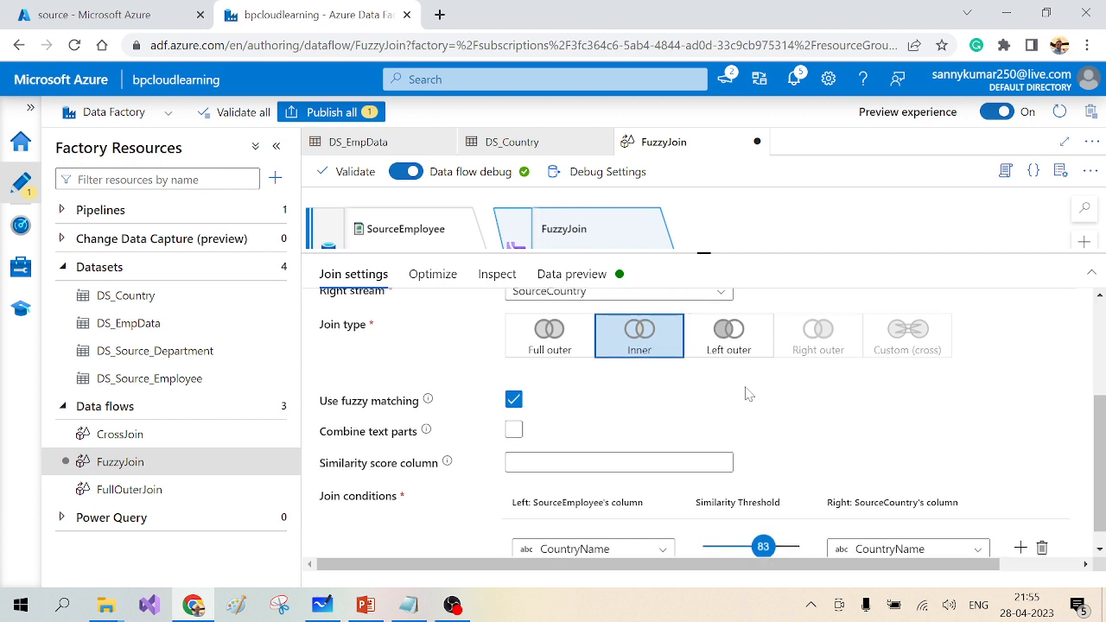
{"action": "left_click", "coordinate": [573, 275]}
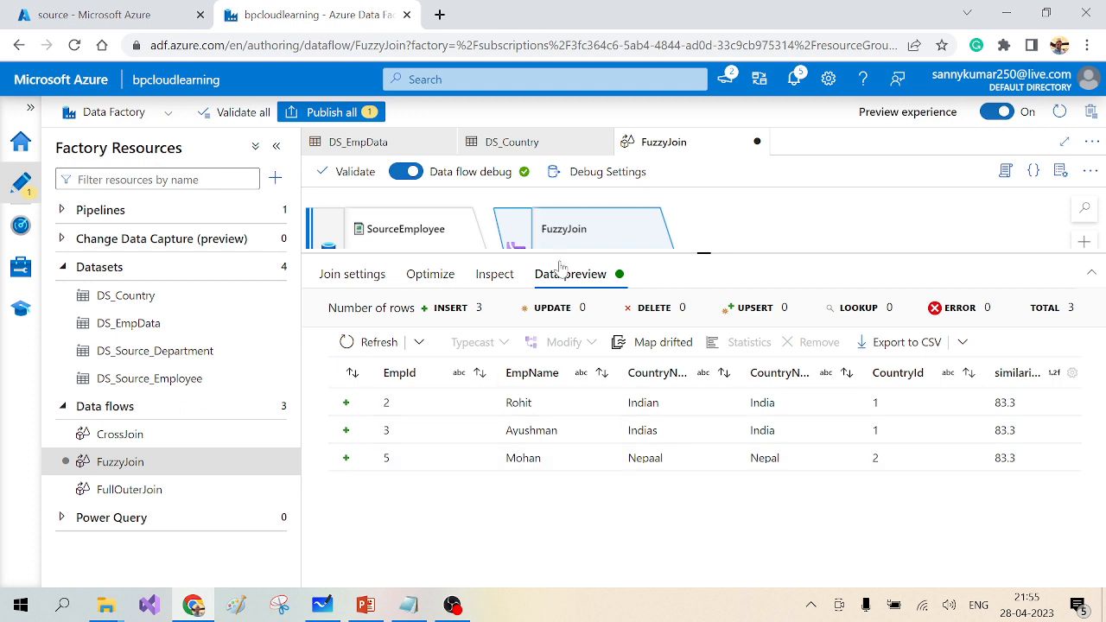
Enable combining text parts in the FuzzyJoin join settings
{"action": "left_click", "coordinate": [343, 285]}
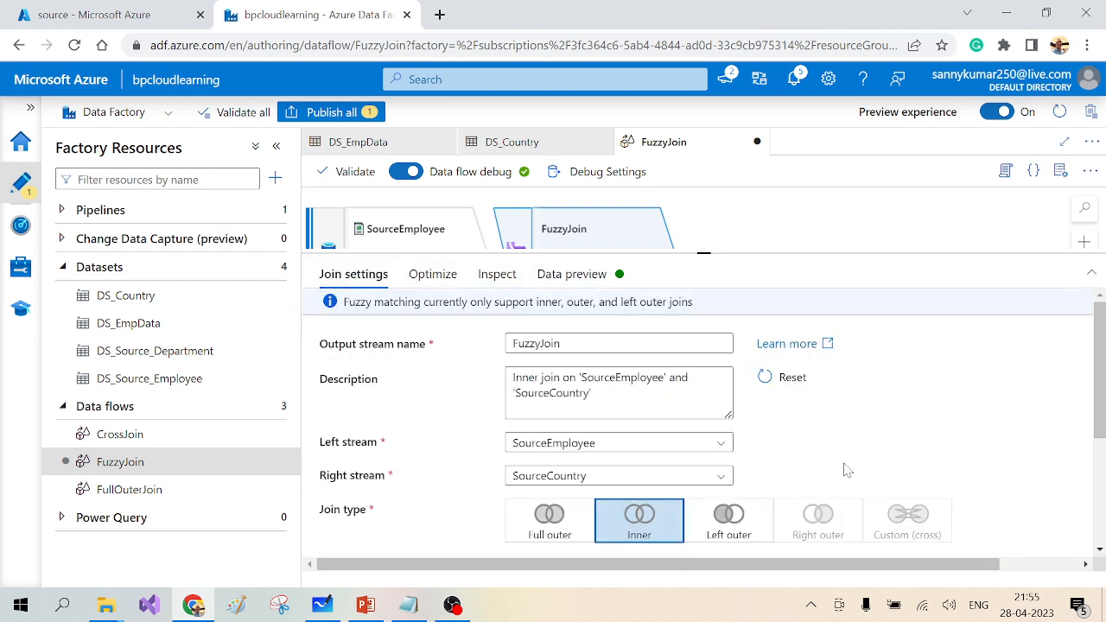
{"action": "scroll", "coordinate": [845, 469], "scroll_direction": "down", "scroll_amount": 3}
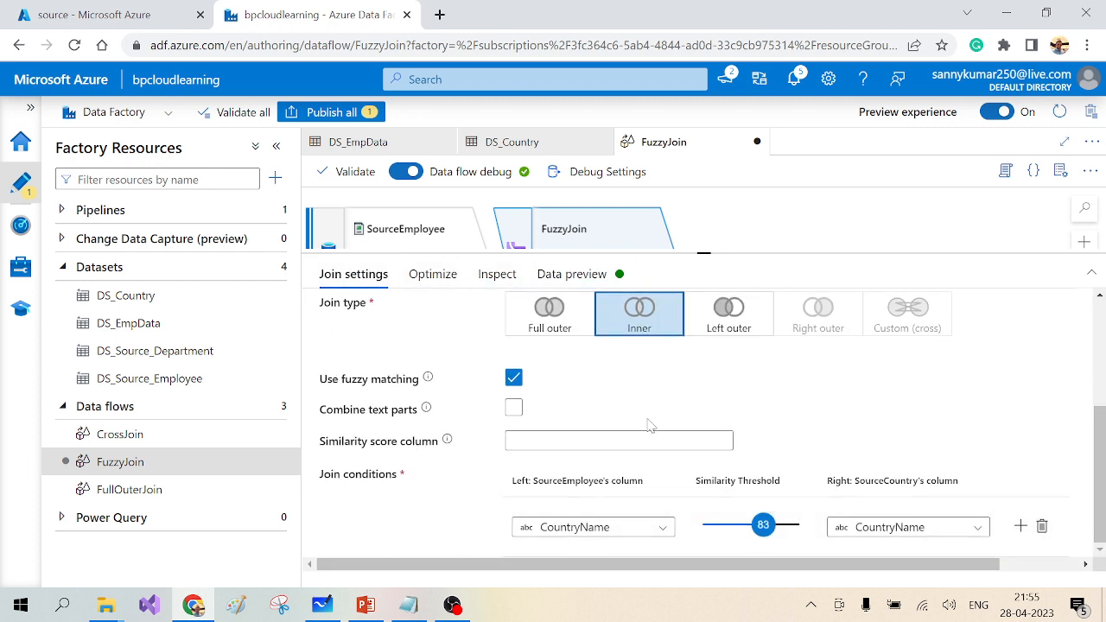
{"action": "mouse_move", "coordinate": [427, 428]}
{"action": "left_click", "coordinate": [513, 408]}
Check the existing Notepad note, hide it again and open a new blank Notepad window
{"action": "left_click", "coordinate": [414, 609]}
{"action": "left_click", "coordinate": [412, 608]}
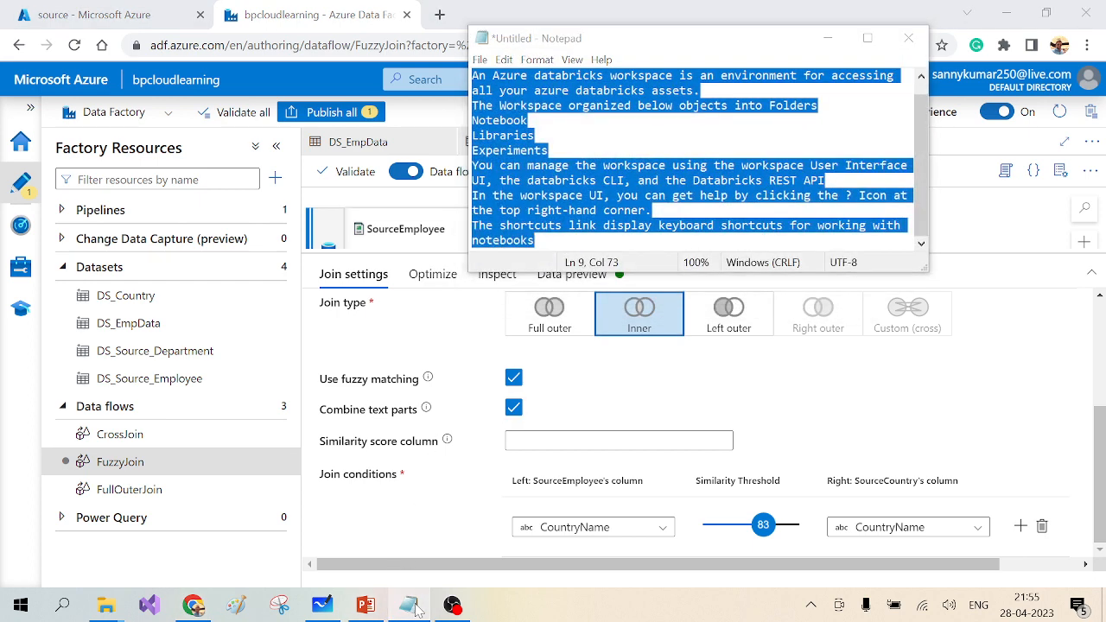
{"action": "mouse_move", "coordinate": [370, 611]}
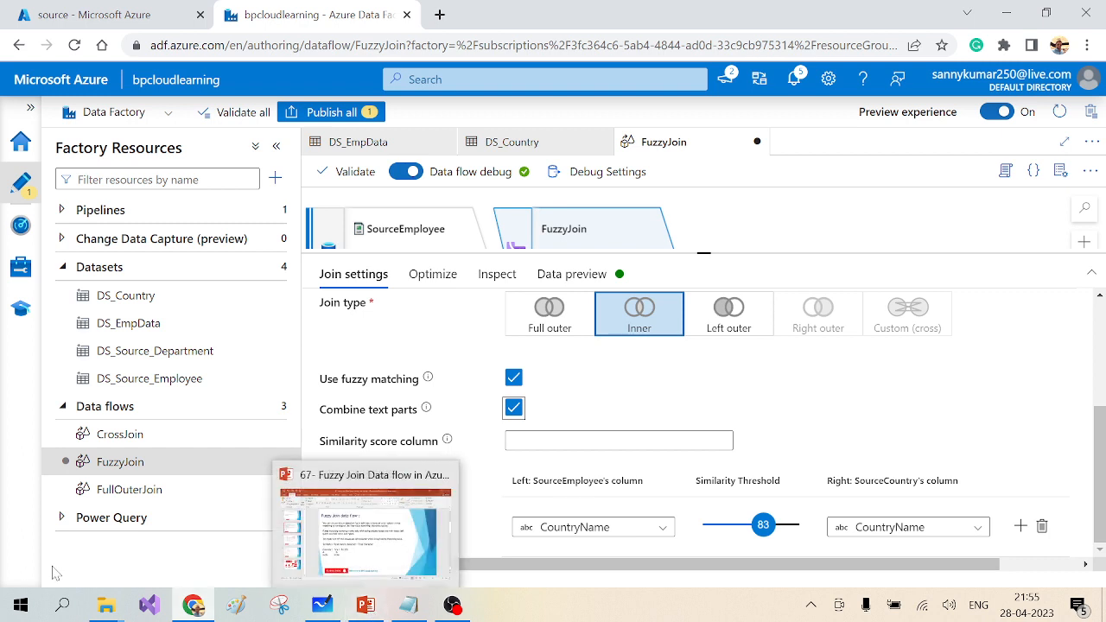
{"action": "left_click", "coordinate": [63, 608]}
{"action": "type", "text": "n"}
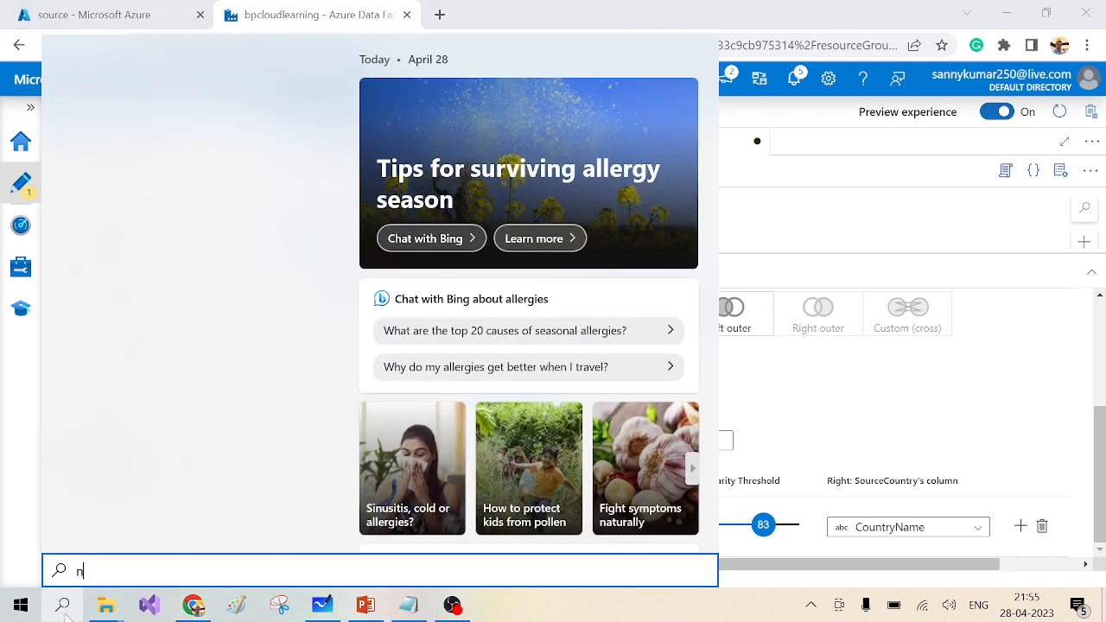
{"action": "type", "text": "ote"}
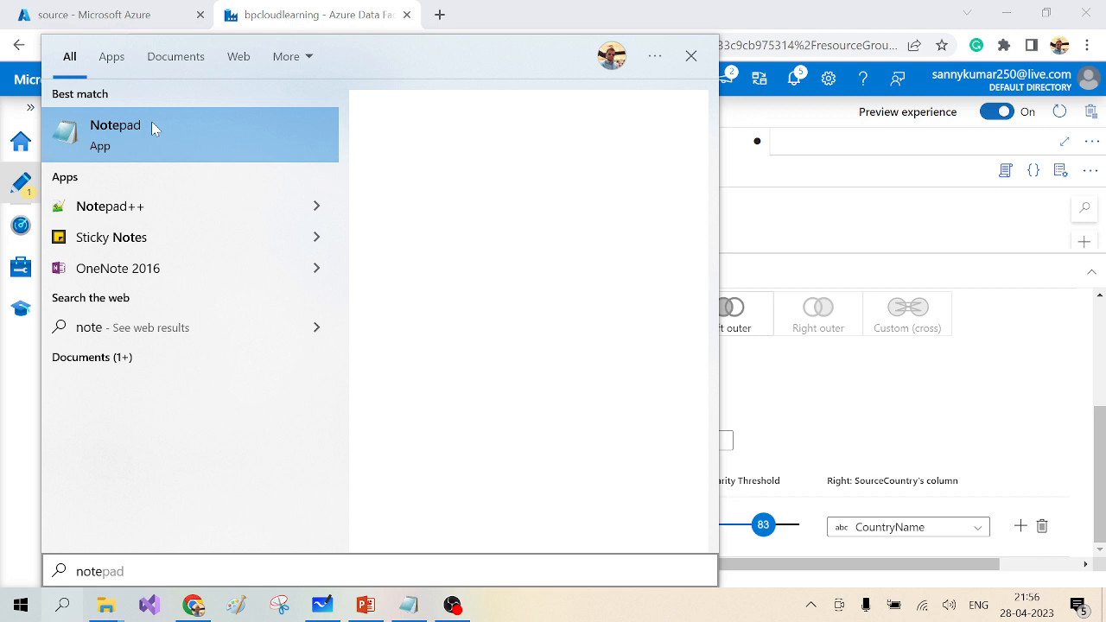
{"action": "left_click", "coordinate": [153, 126]}
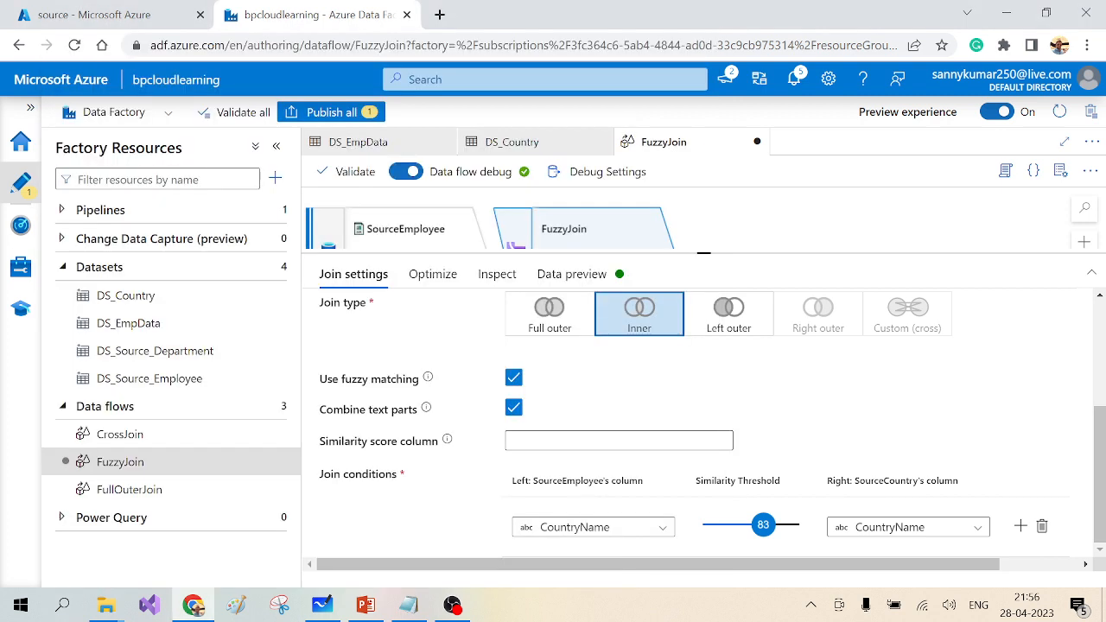
Check the similarity column in the FuzzyJoin data preview and name the similarity score column MatchPer in the join settings
{"action": "left_click", "coordinate": [586, 276]}
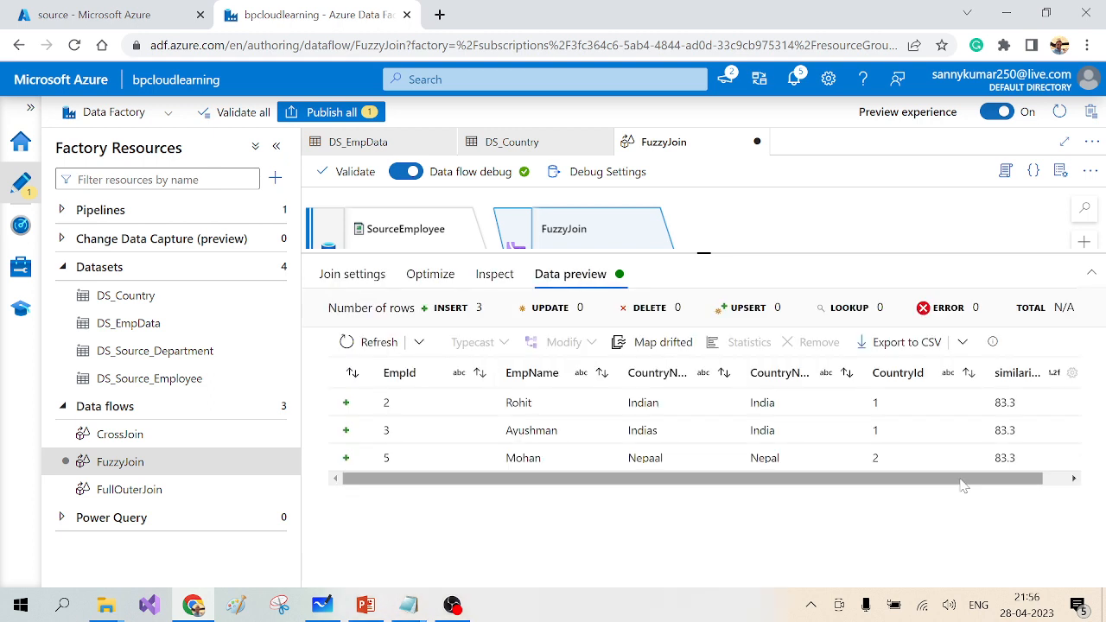
{"action": "left_click_drag", "start_coordinate": [960, 481], "coordinate": [1010, 479]}
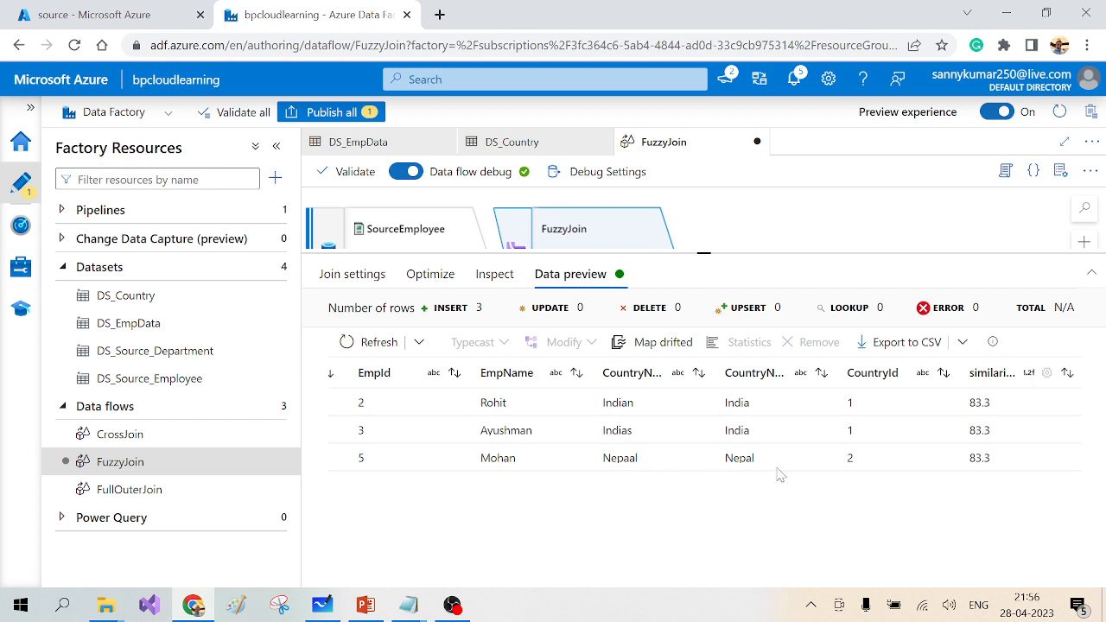
{"action": "left_click", "coordinate": [350, 276]}
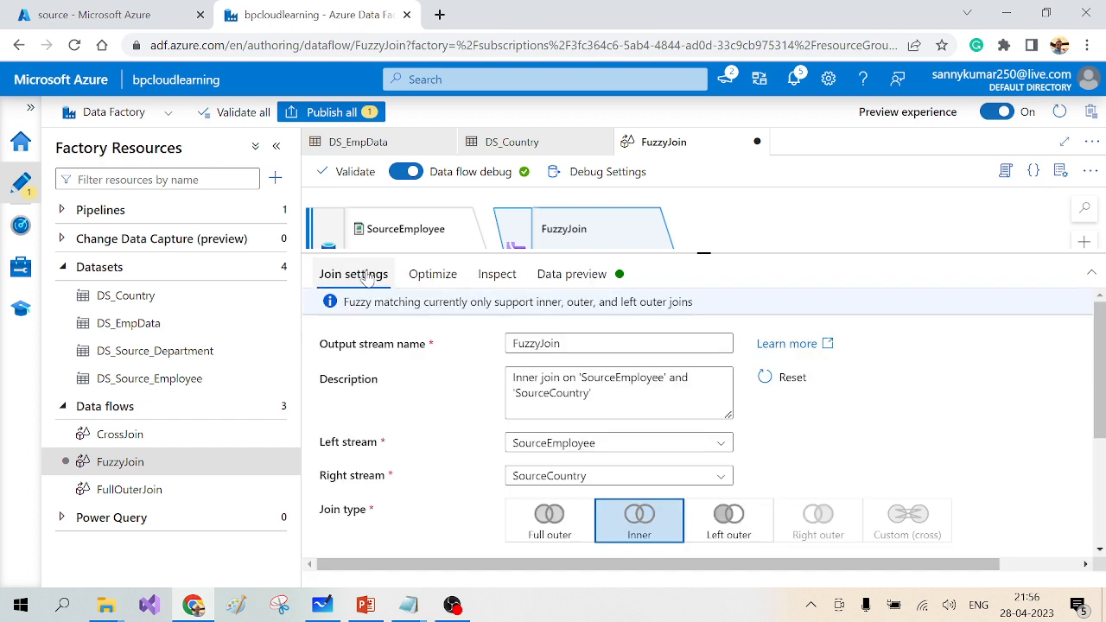
{"action": "scroll", "coordinate": [592, 487], "scroll_direction": "down", "scroll_amount": 2}
{"action": "left_click", "coordinate": [593, 484]}
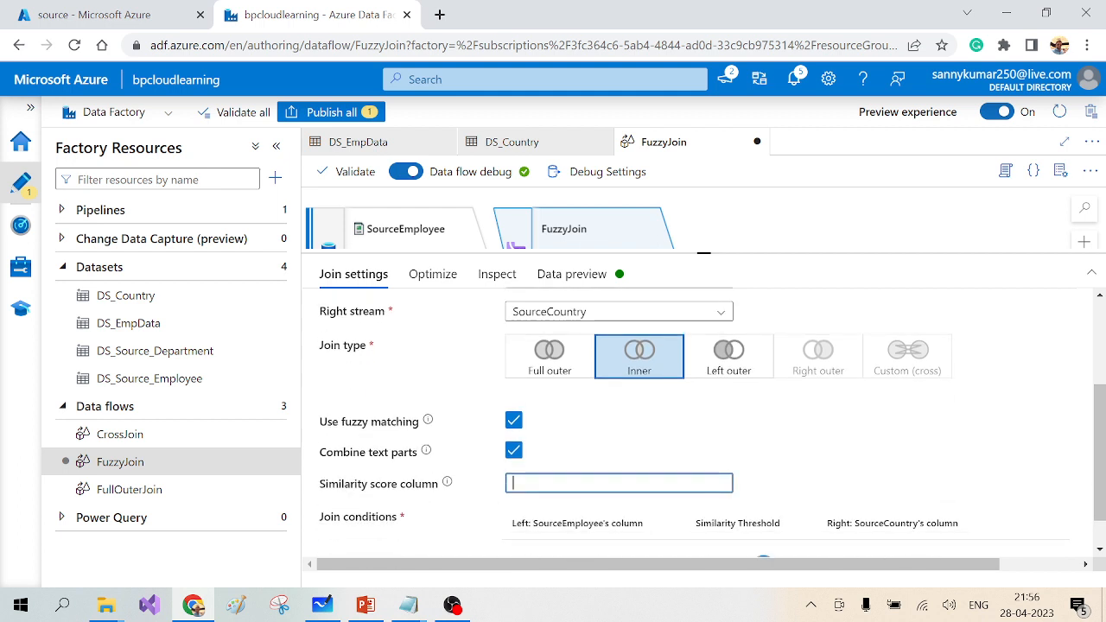
{"action": "type", "text": "MatchPer"}
{"action": "scroll", "coordinate": [787, 464], "scroll_direction": "down", "scroll_amount": 1}
{"action": "scroll", "coordinate": [787, 465], "scroll_direction": "up", "scroll_amount": 4}
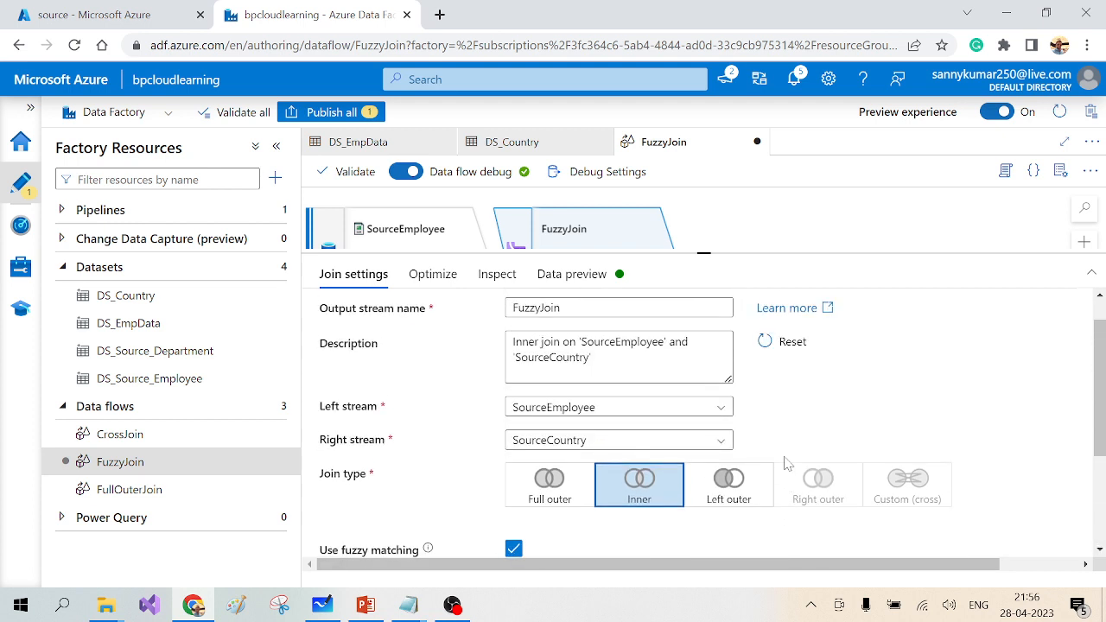
Refresh the FuzzyJoin data preview and slightly reduce the height of its pane
{"action": "left_click", "coordinate": [572, 273]}
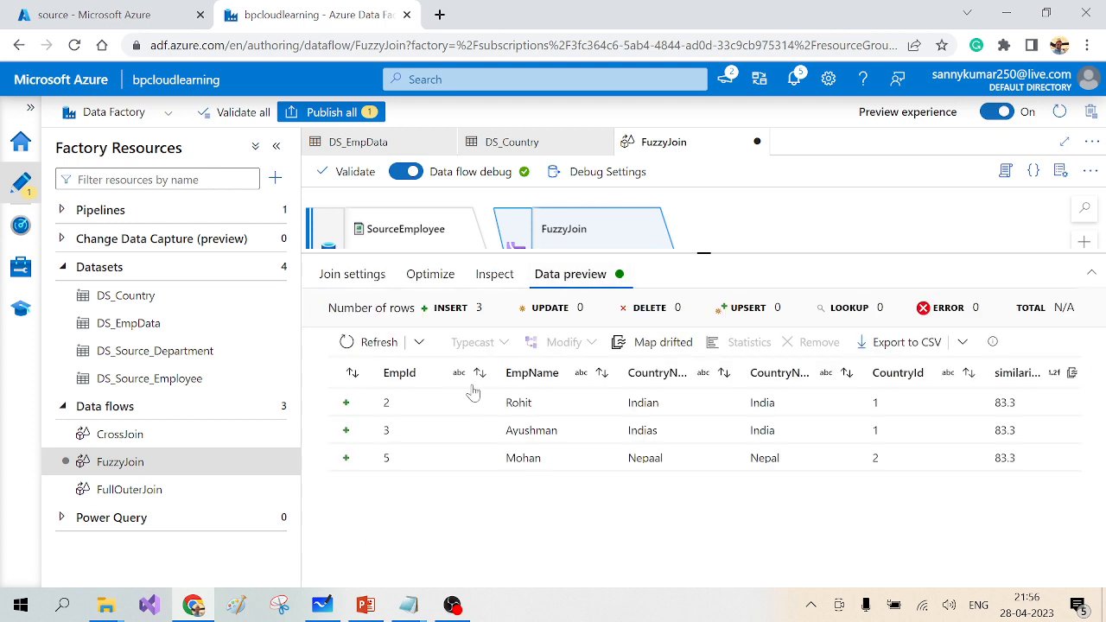
{"action": "left_click", "coordinate": [350, 342]}
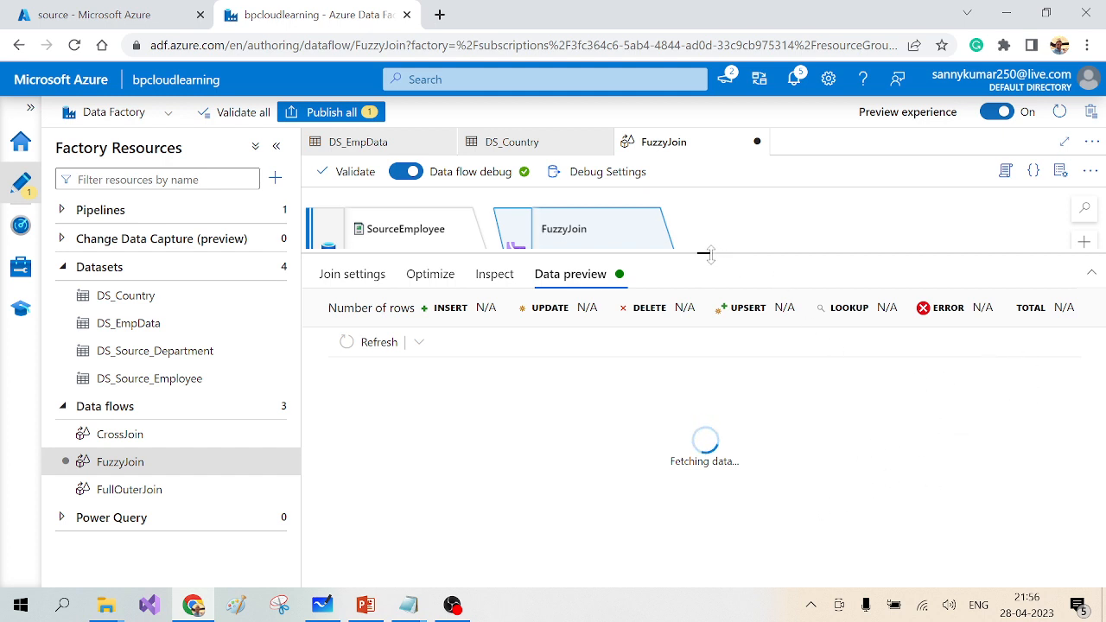
{"action": "mouse_move", "coordinate": [706, 253]}
{"action": "left_mouse_down"}
{"action": "mouse_move", "coordinate": [702, 302]}
{"action": "mouse_move", "coordinate": [702, 273]}
{"action": "left_mouse_up"}
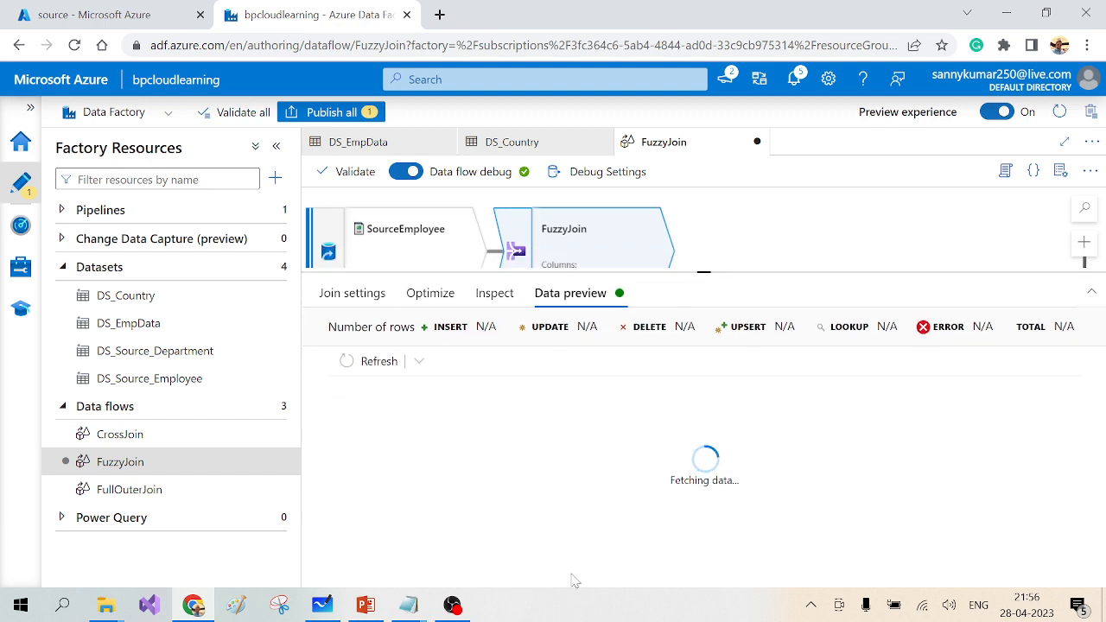
Switch to the blank Notepad window, write the example "Data Factory == DataFactory" and minimize the window
{"action": "left_click", "coordinate": [409, 607]}
{"action": "left_click", "coordinate": [478, 537]}
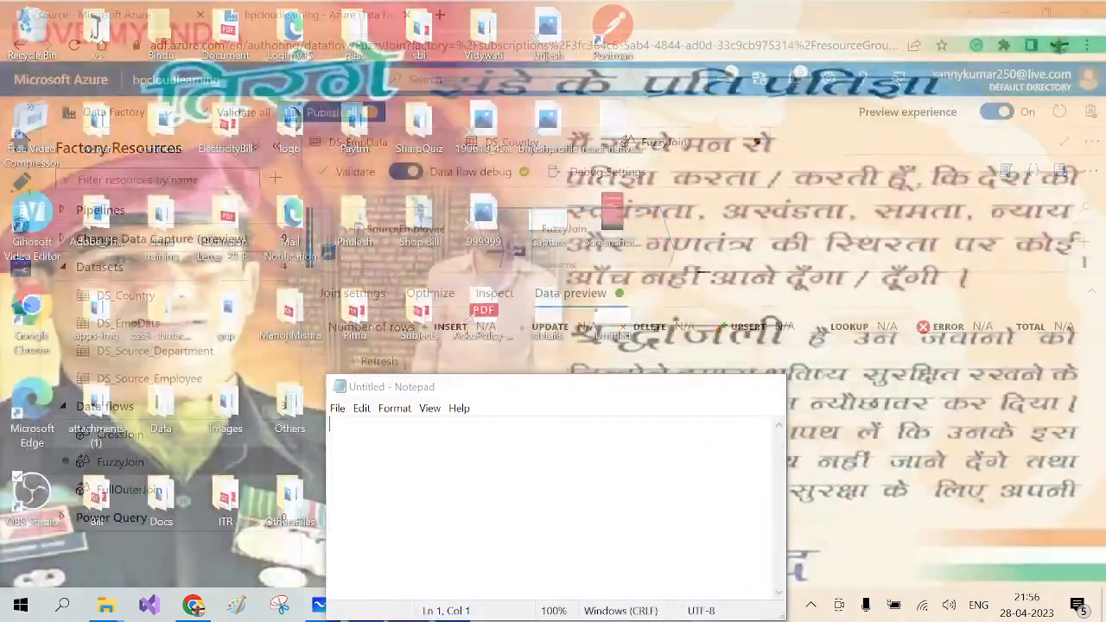
{"action": "type", "text": "Data FAc"}
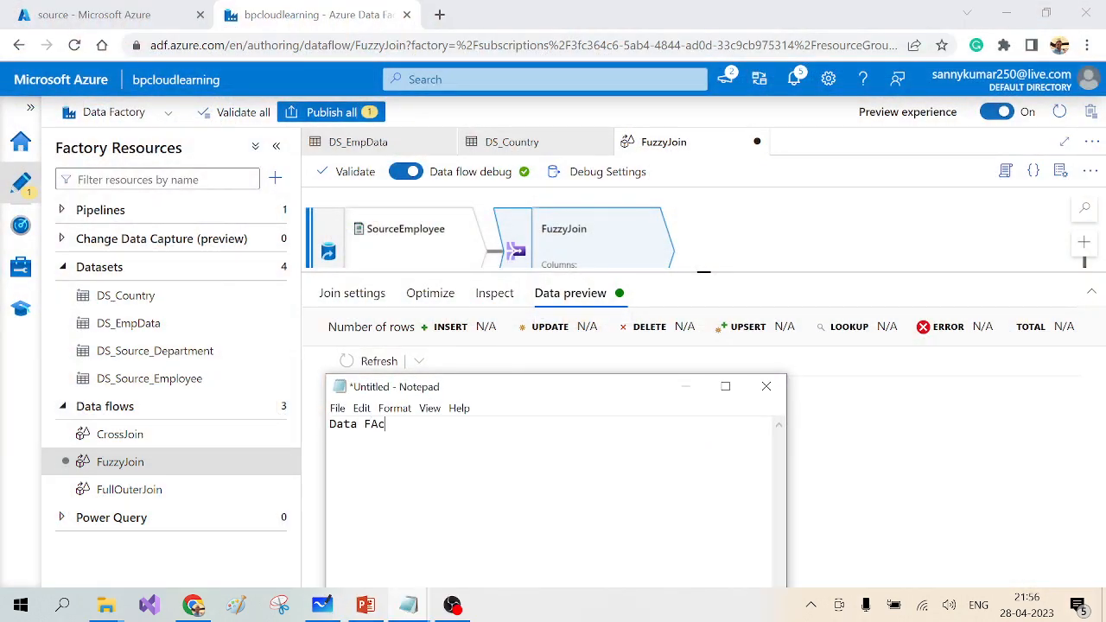
{"action": "key", "text": "BackSpace"}
{"action": "key", "text": "BackSpace"}
{"action": "type", "text": "actory  == DataFactory"}
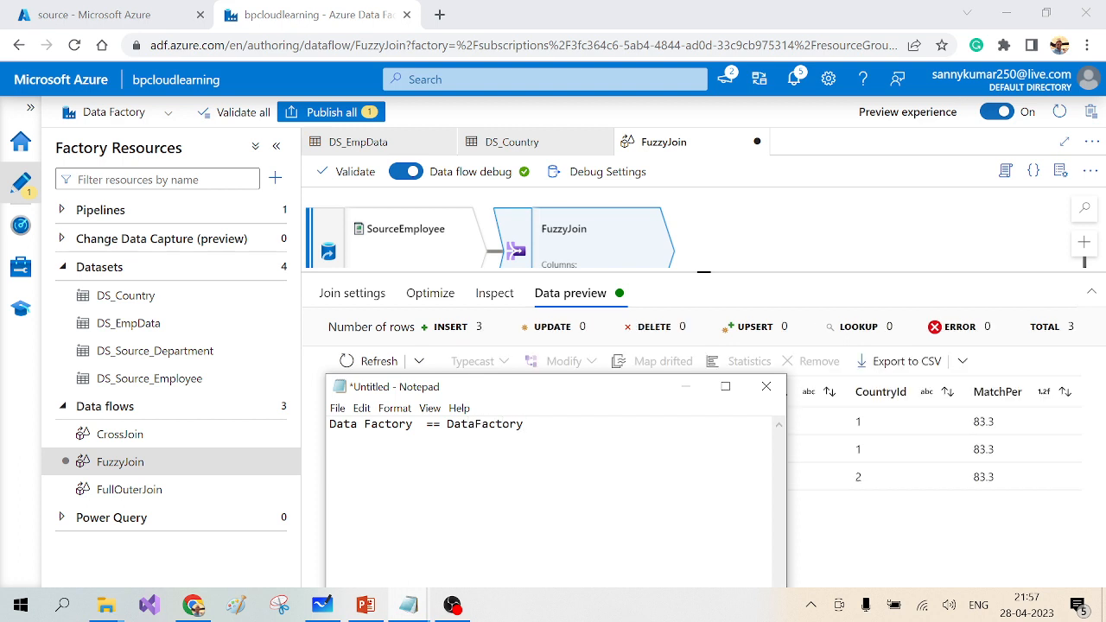
{"action": "key", "text": "BackSpace"}
{"action": "key", "text": "BackSpace"}
{"action": "key", "text": "BackSpace"}
{"action": "type", "text": "ory"}
{"action": "left_click", "coordinate": [686, 387]}
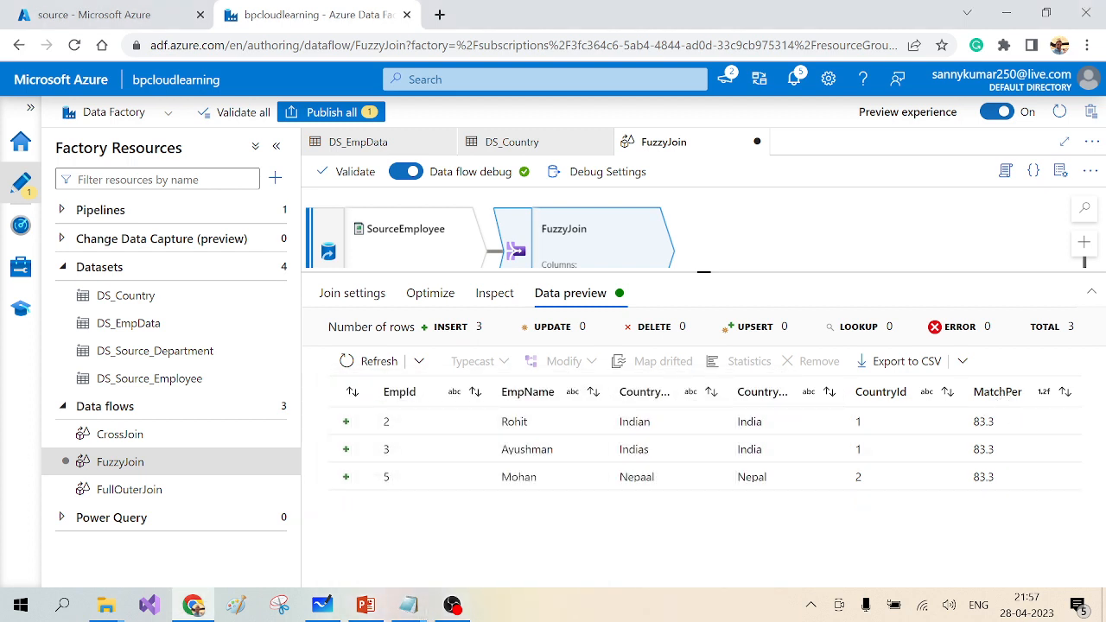
Read the explanation of the Combine text parts option in the join settings, highlighting Data Factory and DataFactory in its example
{"action": "left_click", "coordinate": [352, 293]}
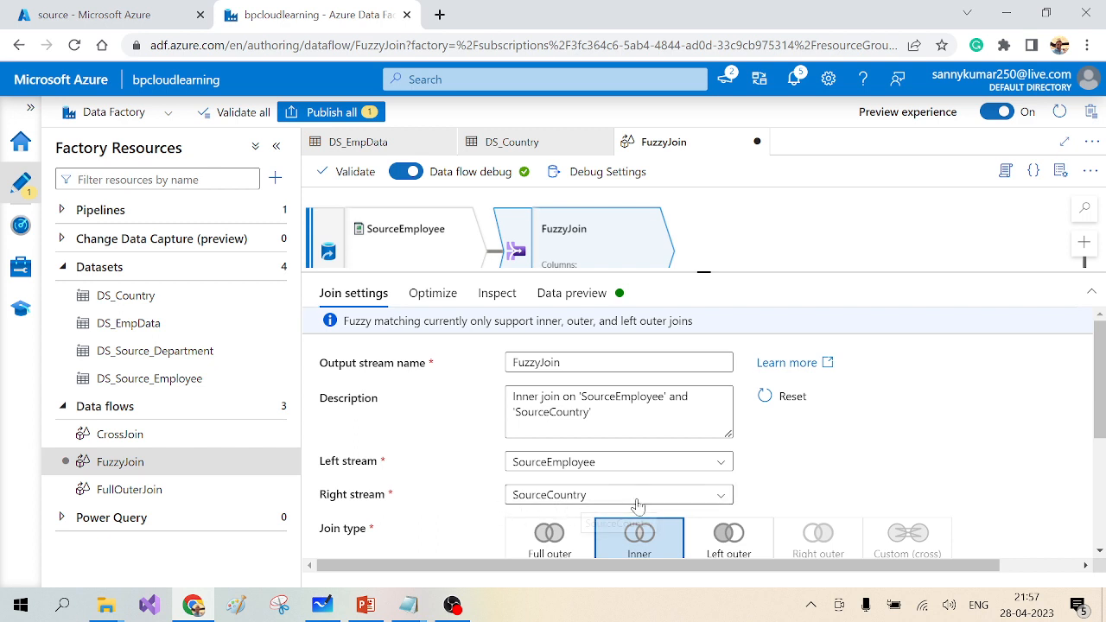
{"action": "scroll", "coordinate": [637, 506], "scroll_direction": "down", "scroll_amount": 5}
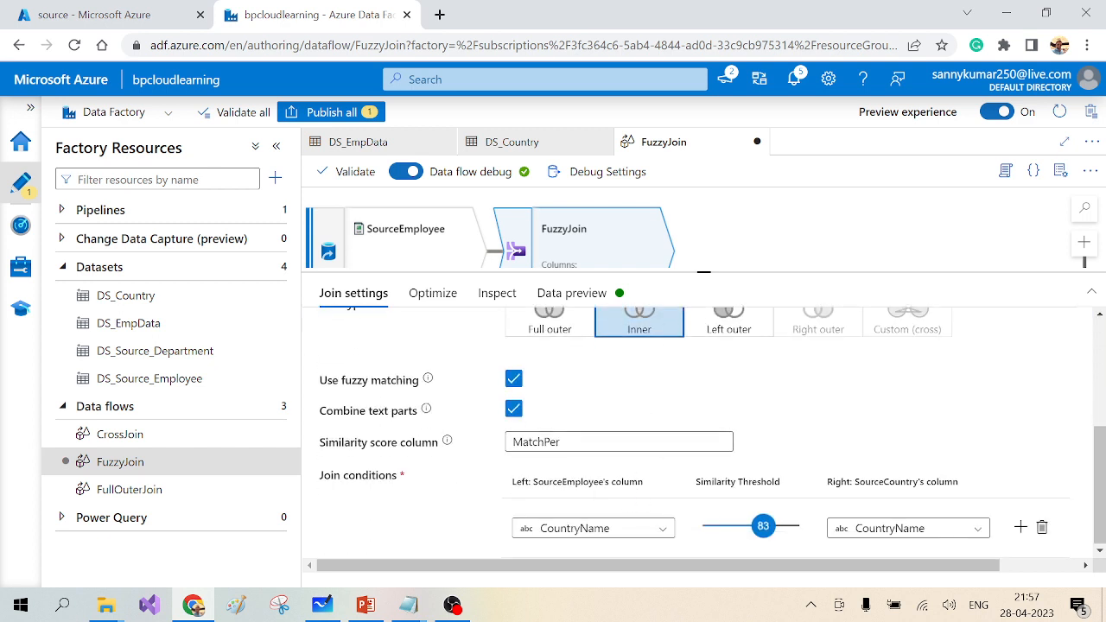
{"action": "mouse_move", "coordinate": [426, 413]}
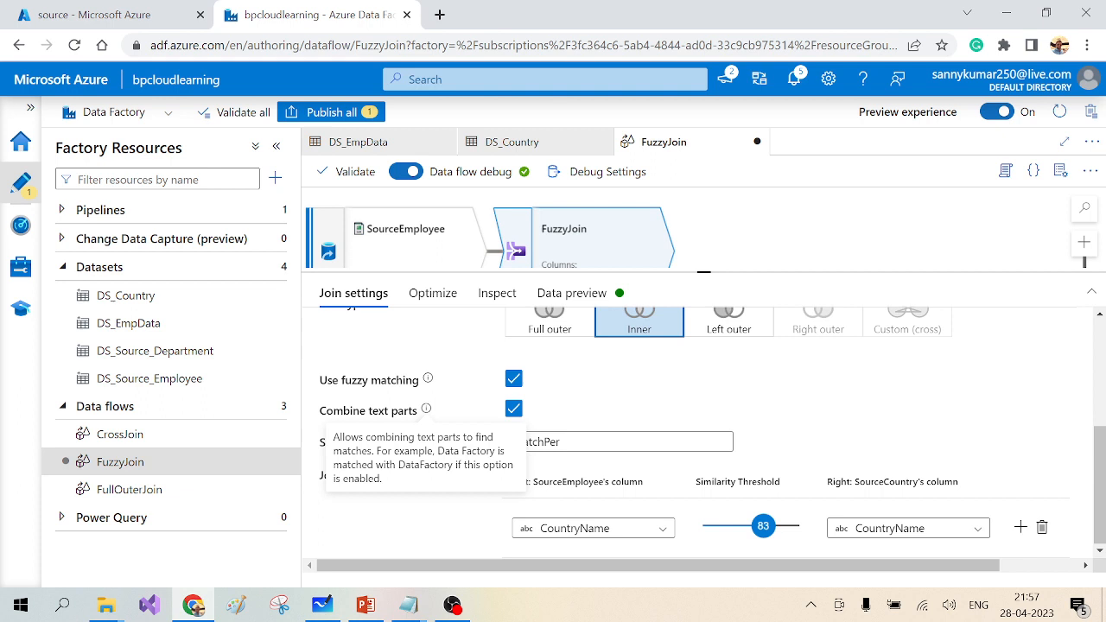
{"action": "left_click_drag", "start_coordinate": [436, 450], "coordinate": [495, 451]}
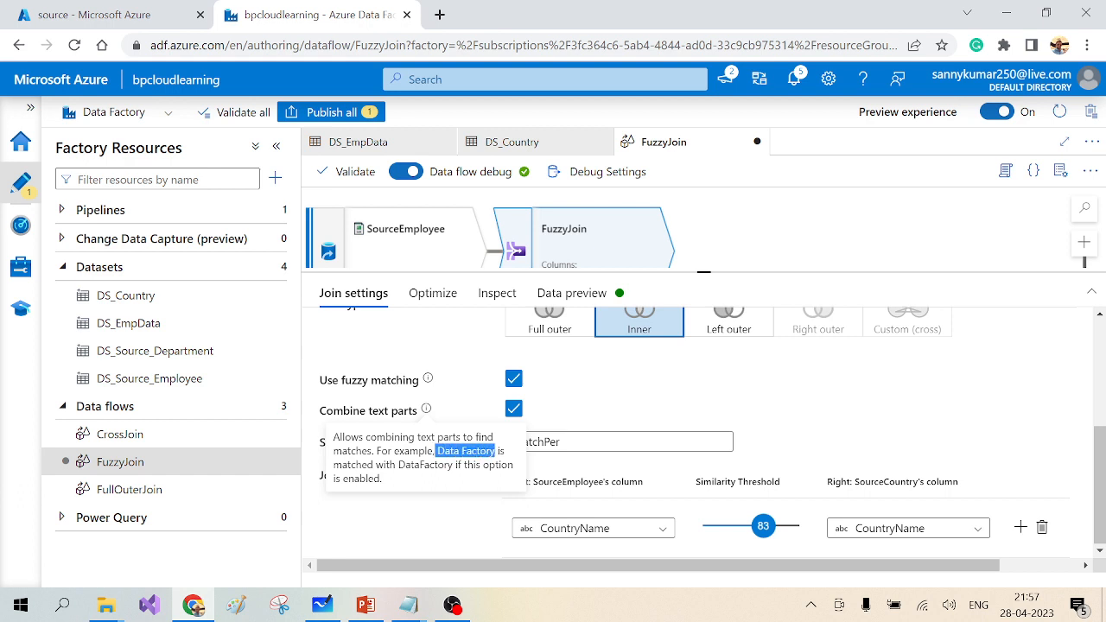
{"action": "left_click_drag", "start_coordinate": [398, 465], "coordinate": [451, 465]}
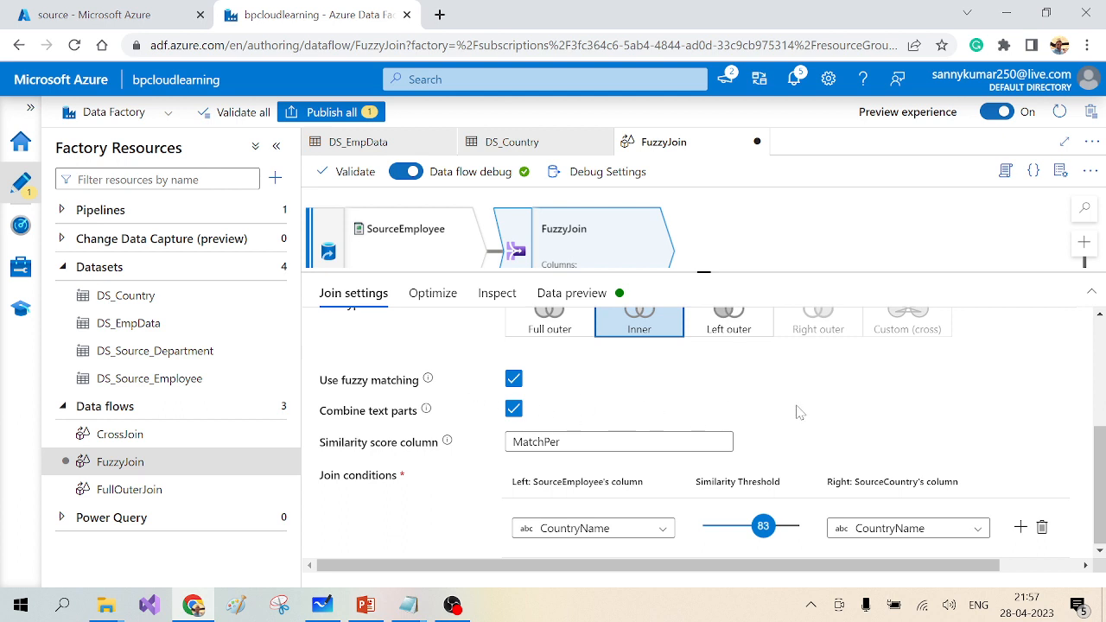
Look over the FuzzyJoin join settings once more and switch to the Fuzzy Join presentation in PowerPoint
{"action": "scroll", "coordinate": [797, 413], "scroll_direction": "up", "scroll_amount": 3}
{"action": "scroll", "coordinate": [797, 412], "scroll_direction": "down", "scroll_amount": 3}
{"action": "left_click", "coordinate": [365, 605]}
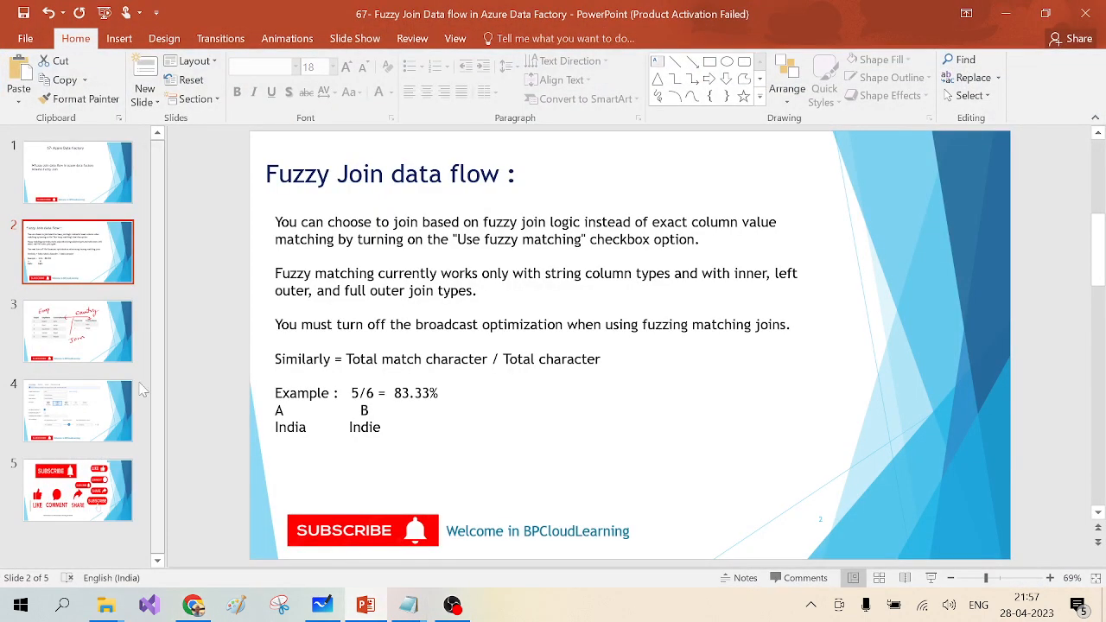